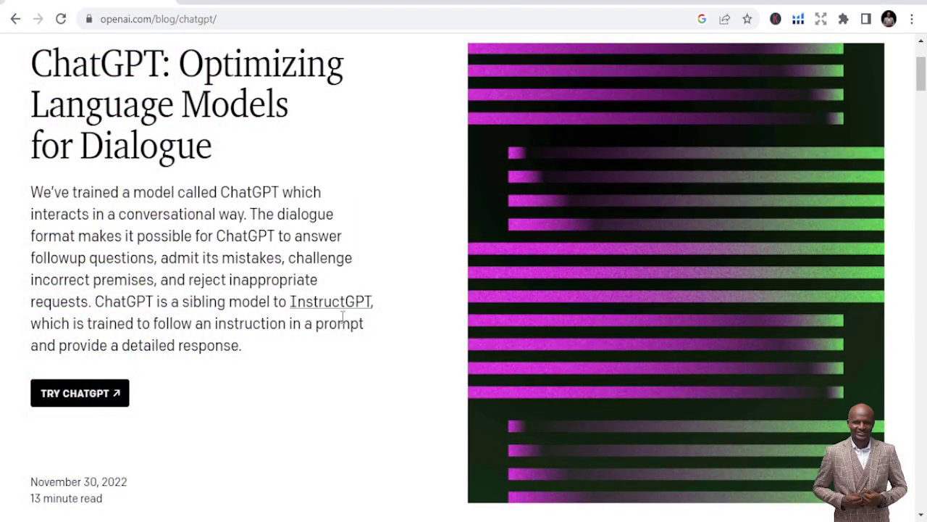
- Scroll through the ChatGPT announcement post on the OpenAI website
scroll(232, 178, up, 3)
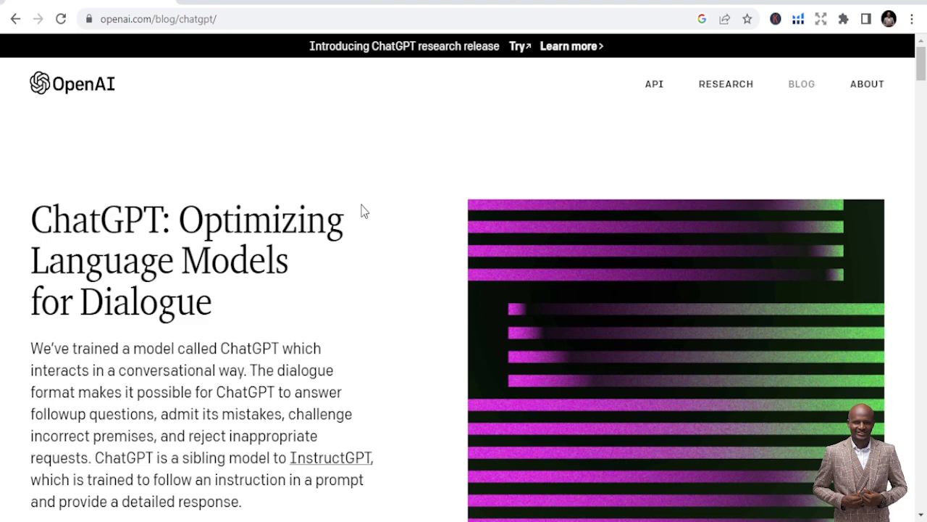
scroll(366, 231, down, 5)
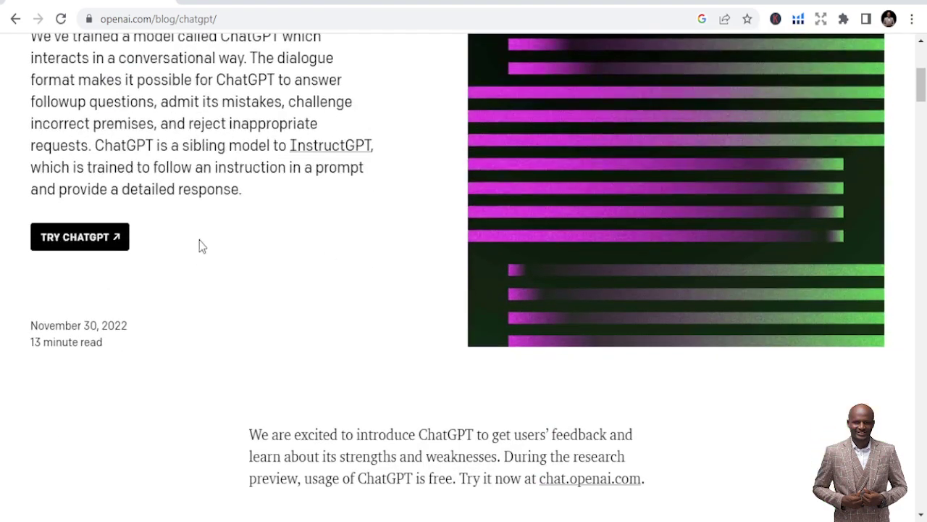
- Open ChatGPT from the announcement post and enter the account's e-mail to log in
scroll(202, 246, up, 1)
click(91, 314)
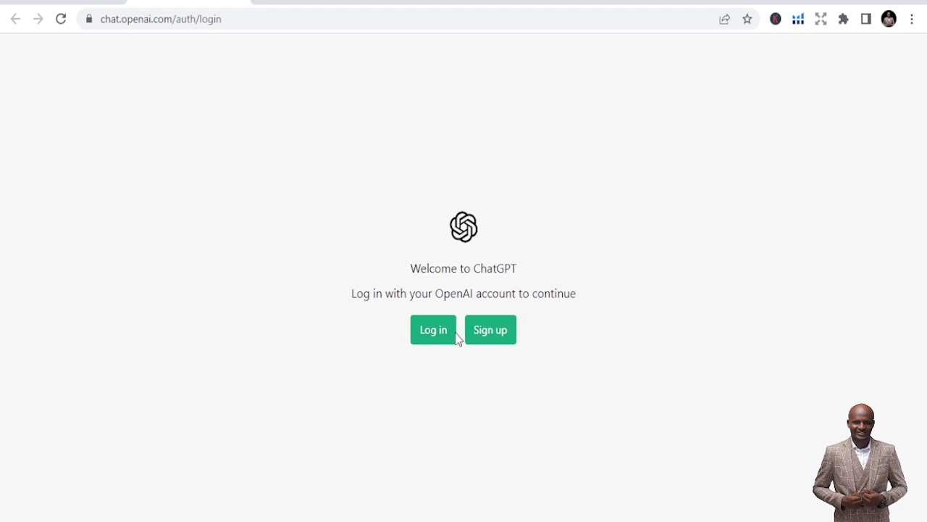
click(438, 335)
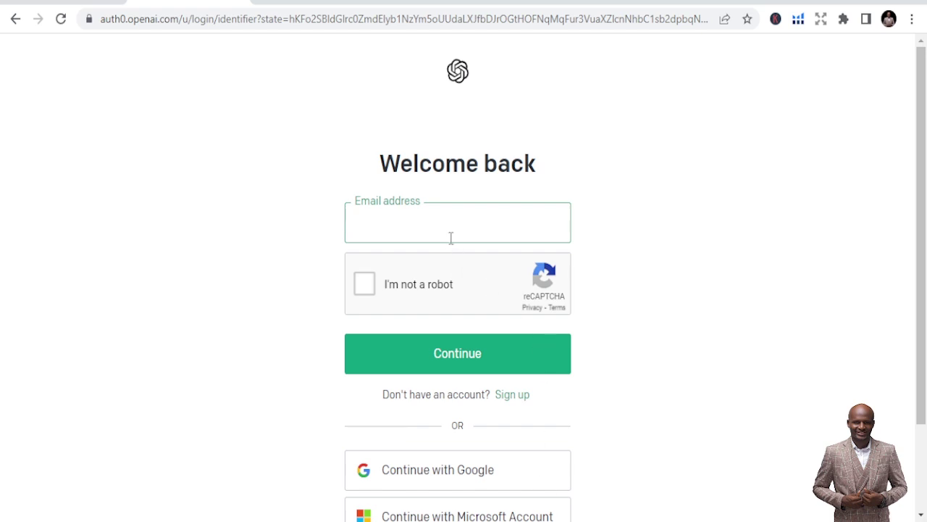
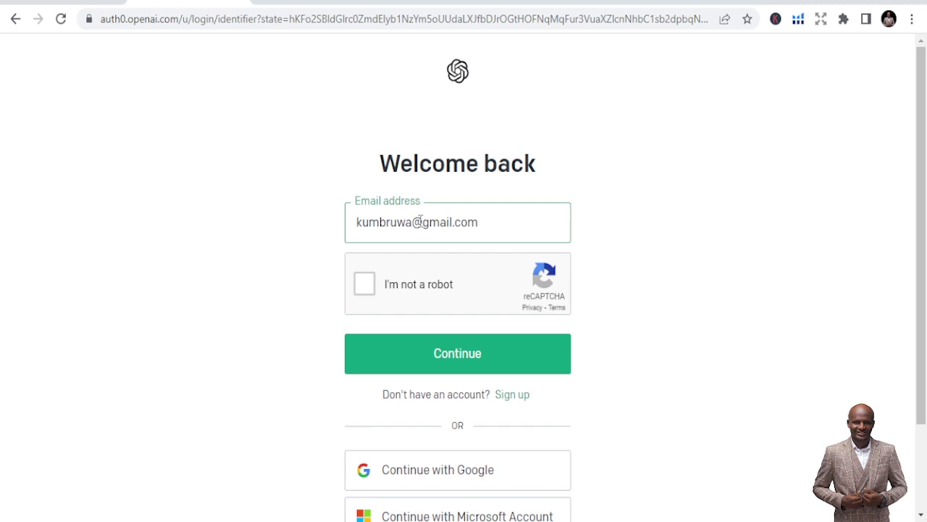
- Pass the robot check by selecting the three bridge pictures and verifying
click(366, 298)
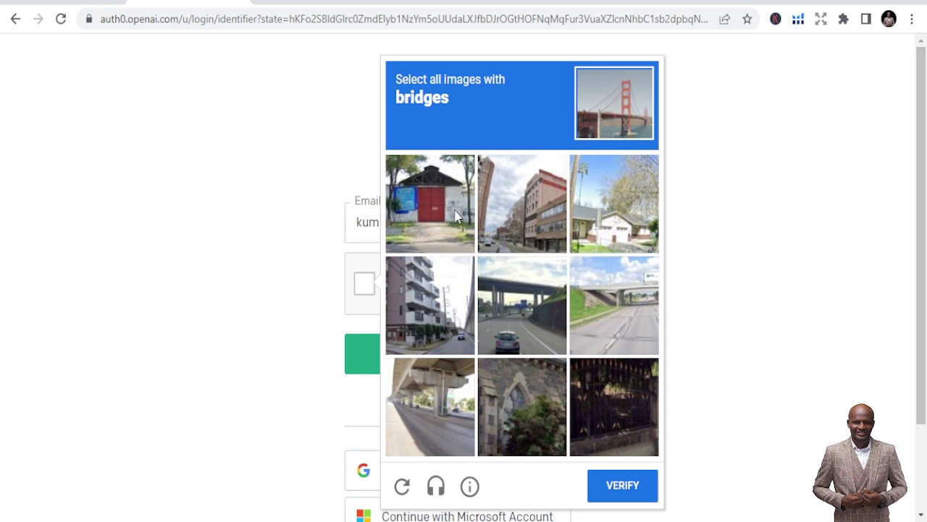
scroll(496, 291, down, 1)
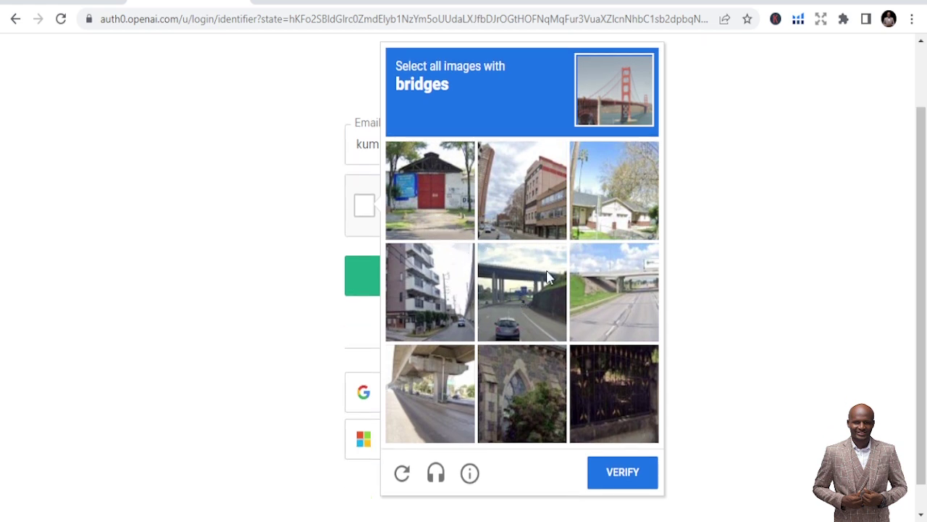
click(629, 310)
click(512, 282)
click(449, 390)
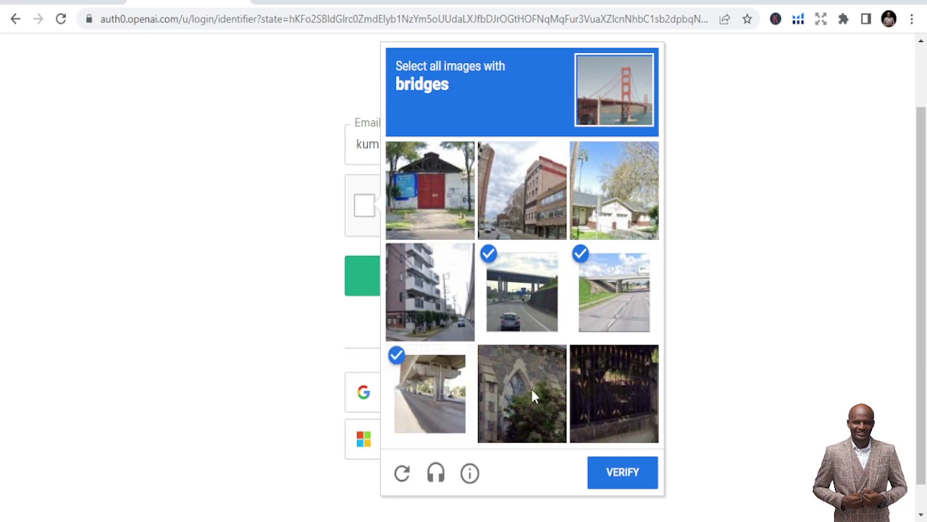
click(621, 475)
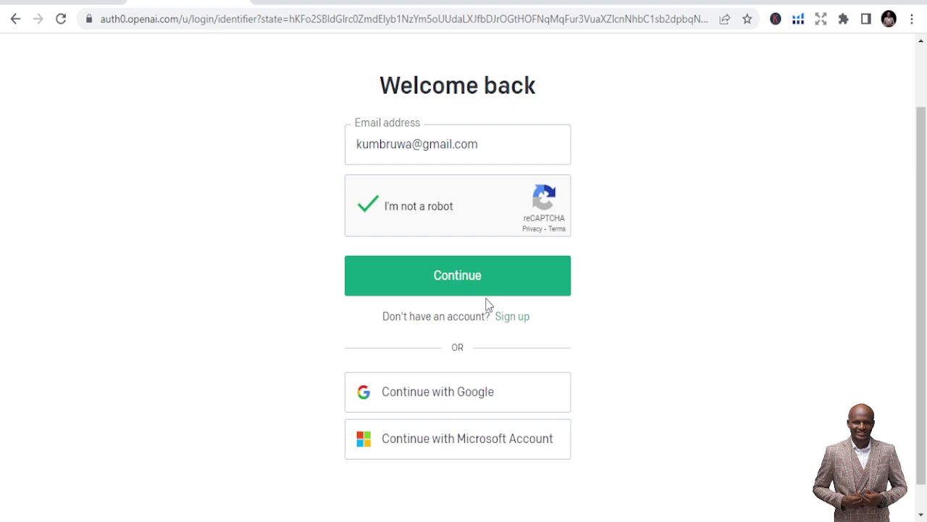
- Enter the account password to finish signing in
click(471, 276)
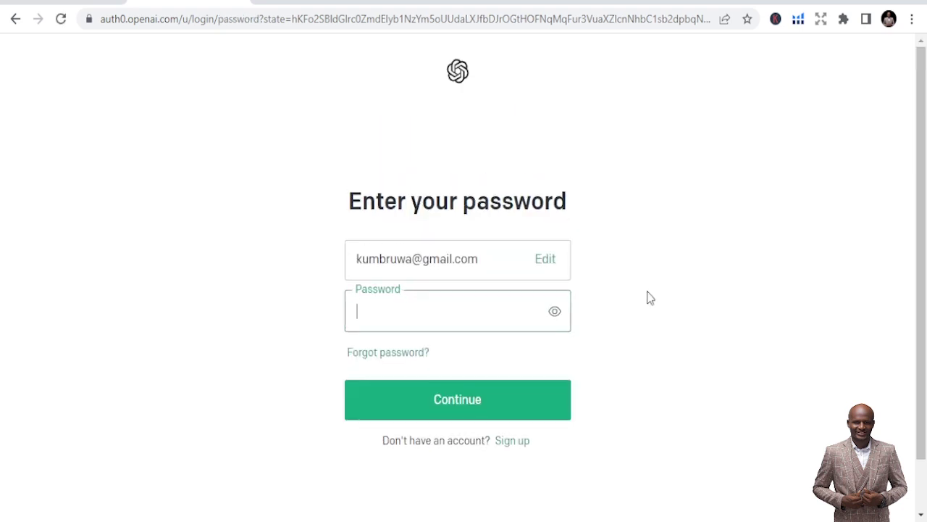
text(***)
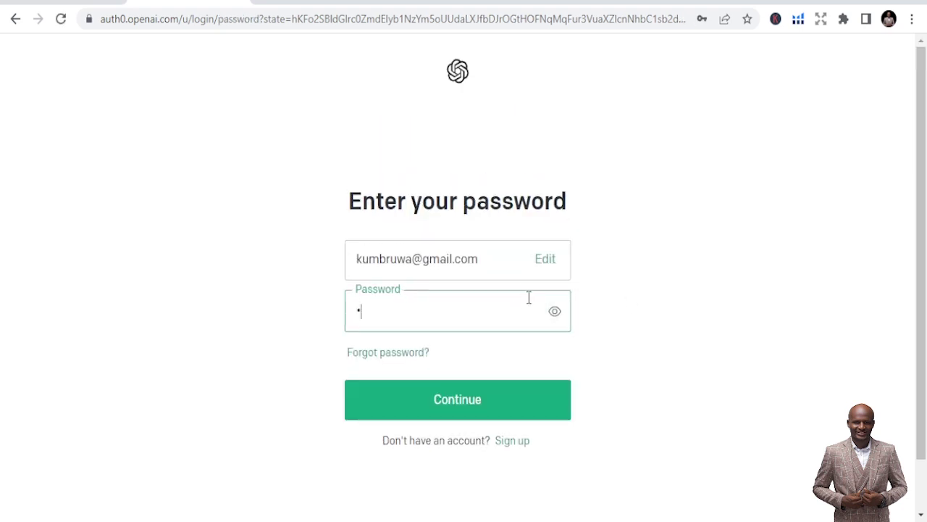
text(*******)
click(494, 404)
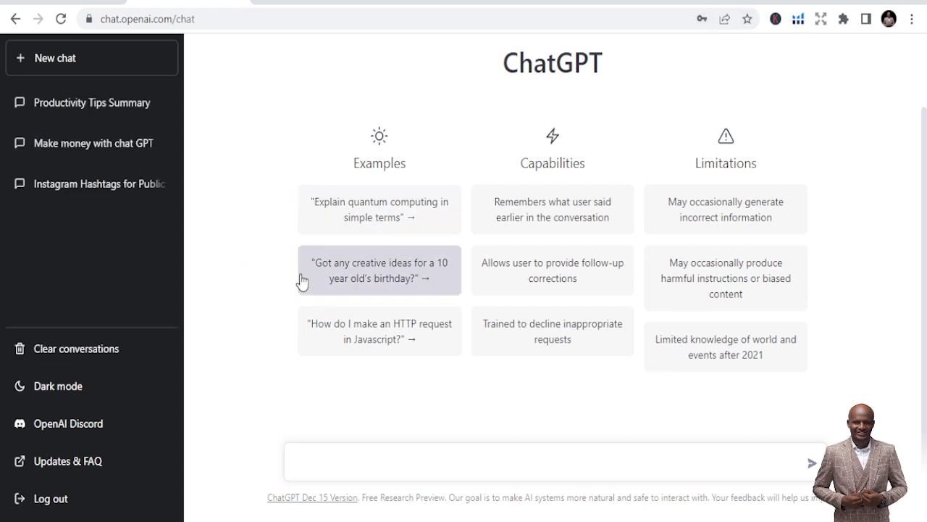
scroll(302, 239, up, 2)
scroll(209, 275, down, 2)
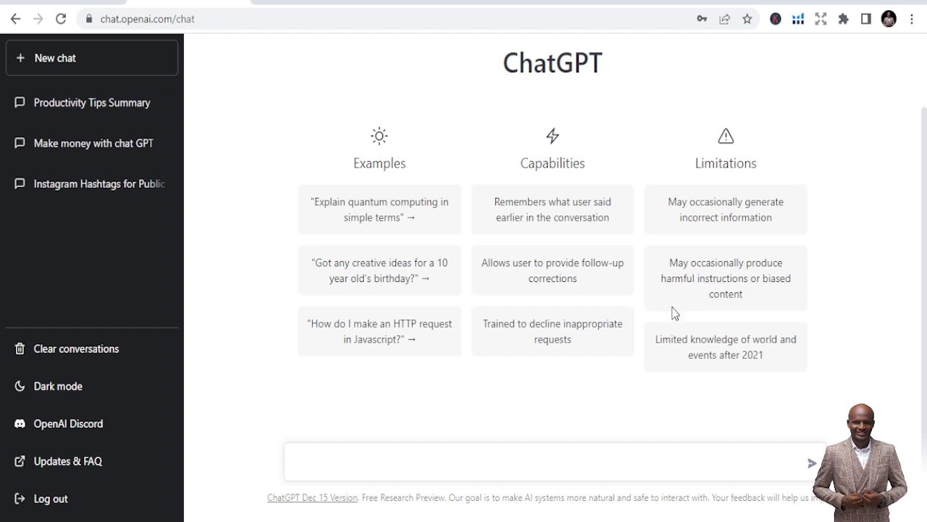
click(103, 348)
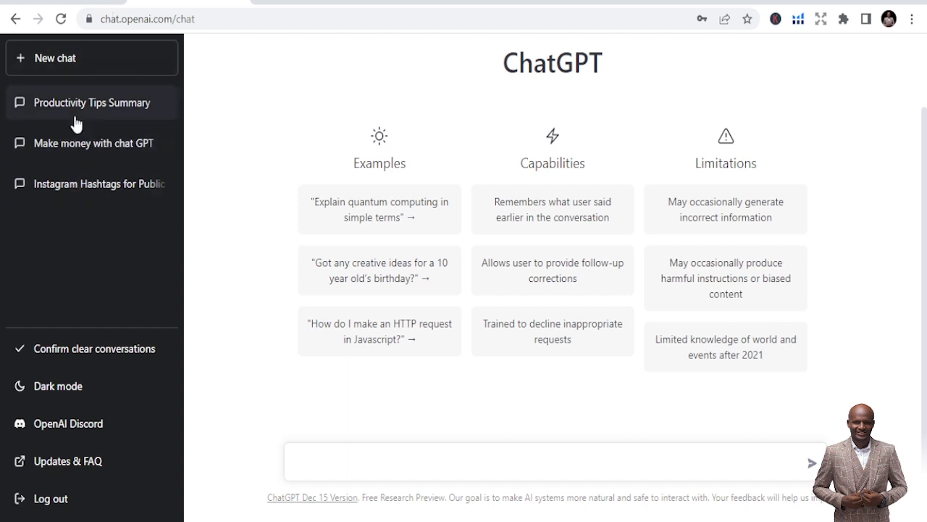
click(73, 389)
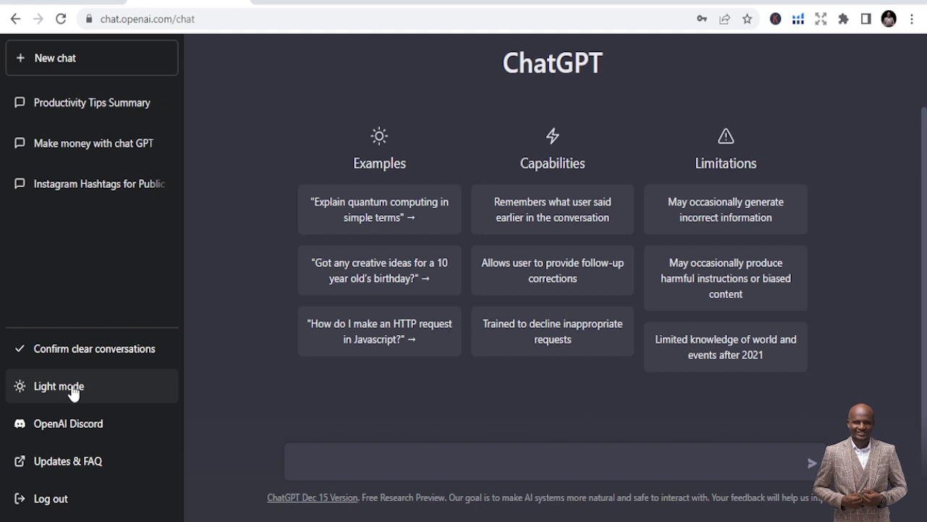
click(72, 392)
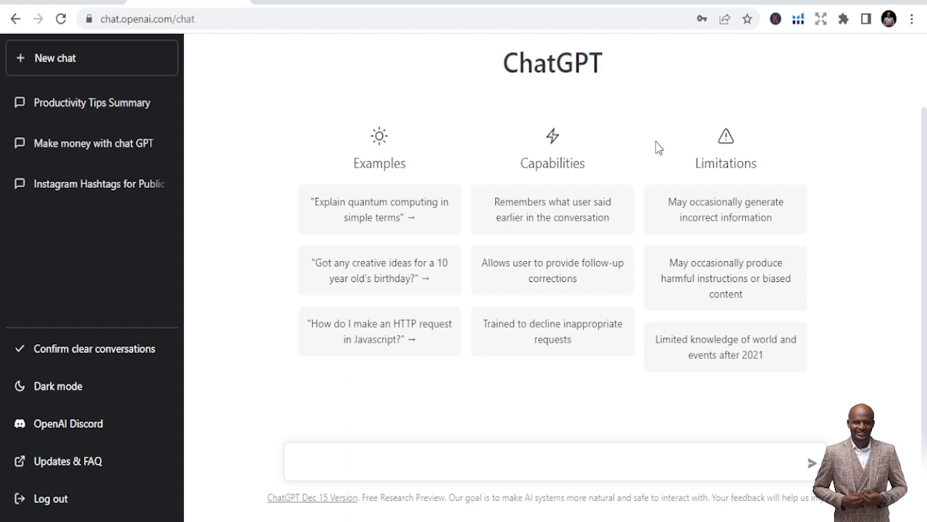
click(428, 468)
- Ask '10+10' and 'give me 10 social media tips', then delete the 'Calculate Sum Of 10' chat
text(10+10)
key(Return)
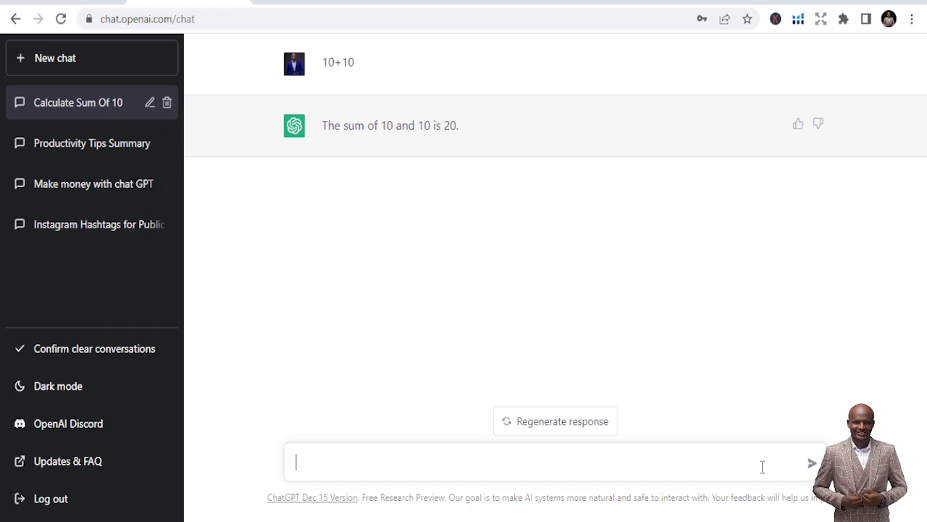
text(give me 10 social med)
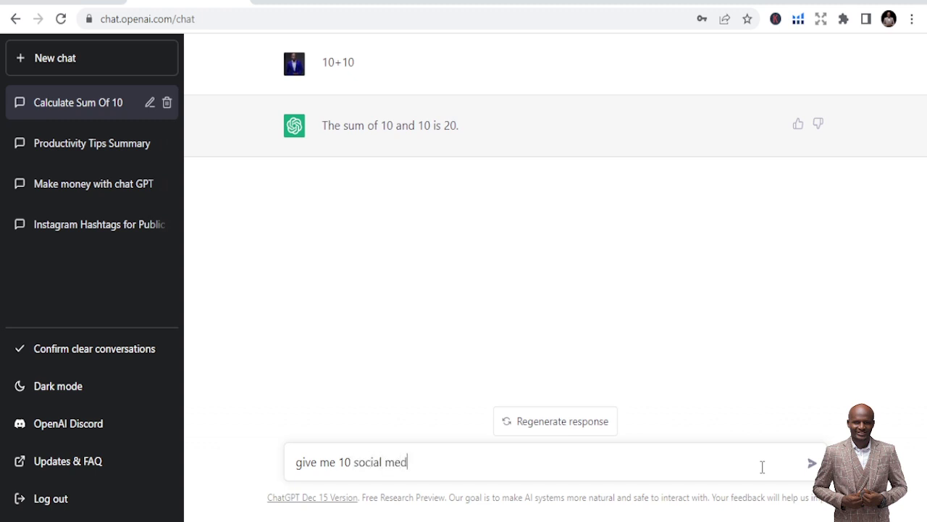
text(ia tips)
key(Return)
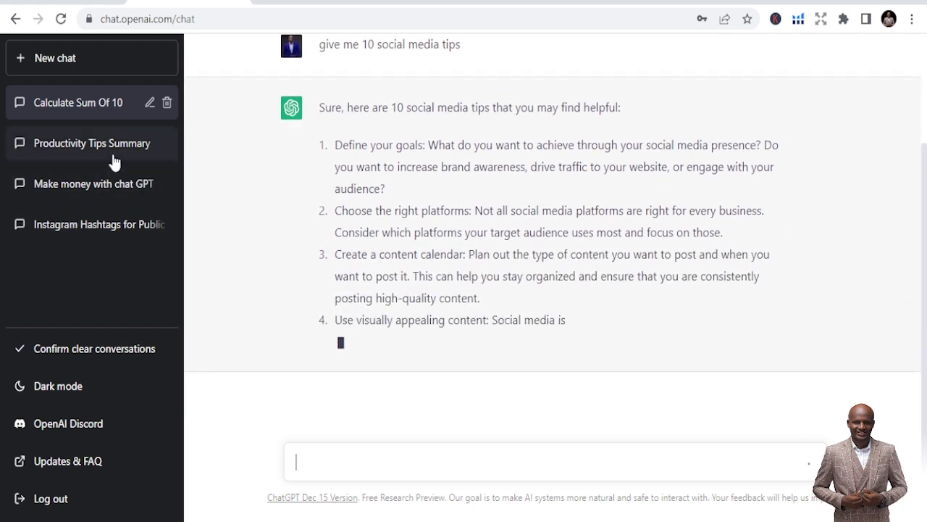
click(167, 105)
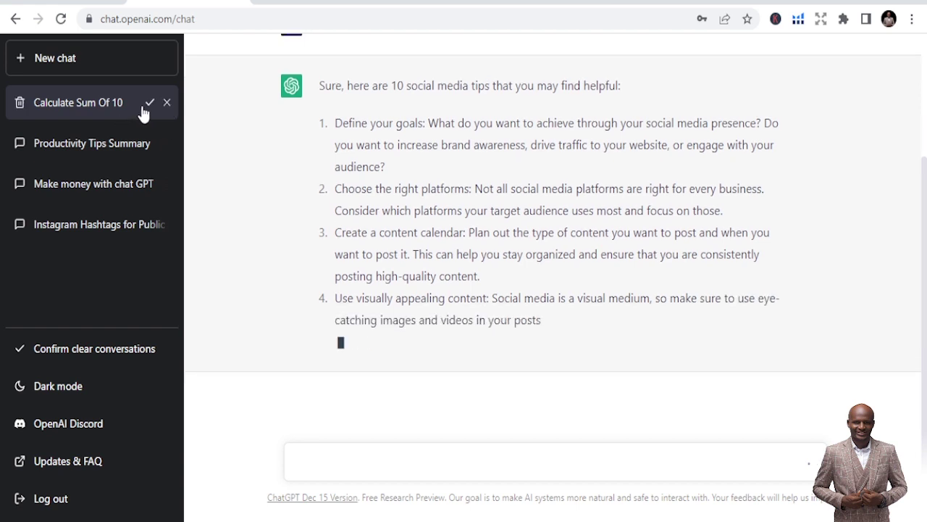
click(148, 104)
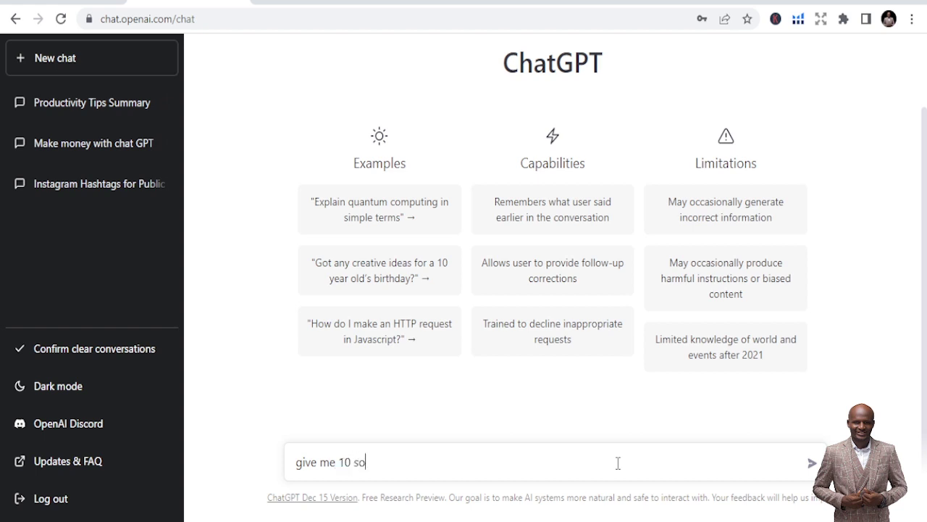
- Send 'give me 10 social media tips', read the ten tips, then delete the Social Media Tips chat
text(cial media tips)
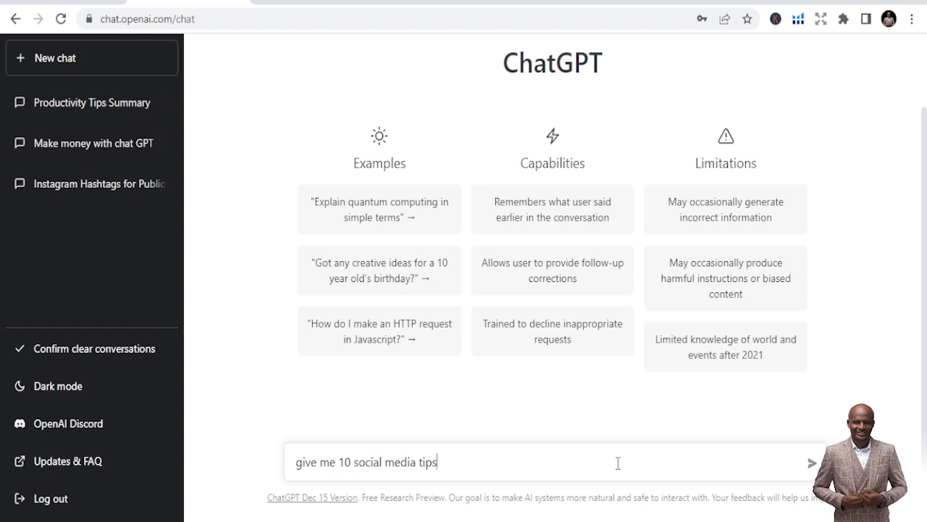
key(Return)
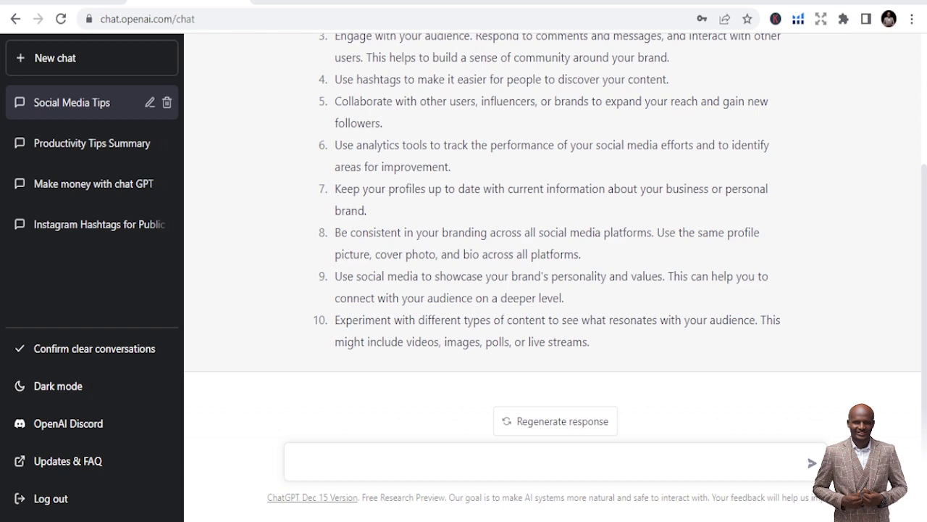
scroll(601, 369, up, 3)
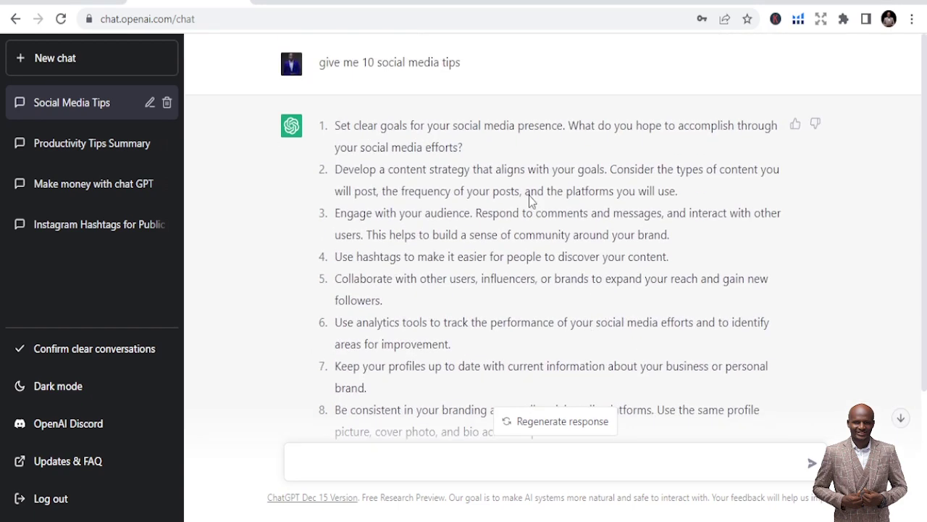
scroll(508, 196, down, 3)
scroll(465, 234, up, 3)
scroll(489, 233, down, 1)
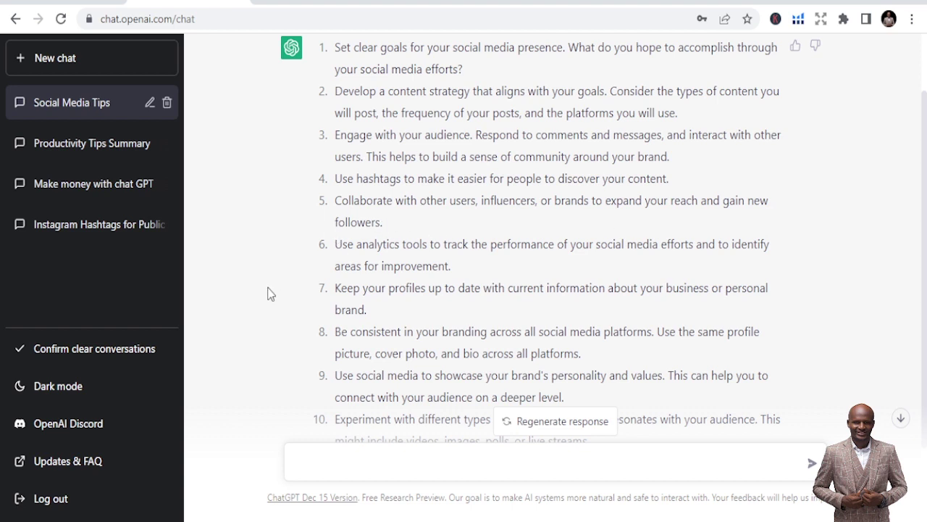
scroll(435, 287, down, 2)
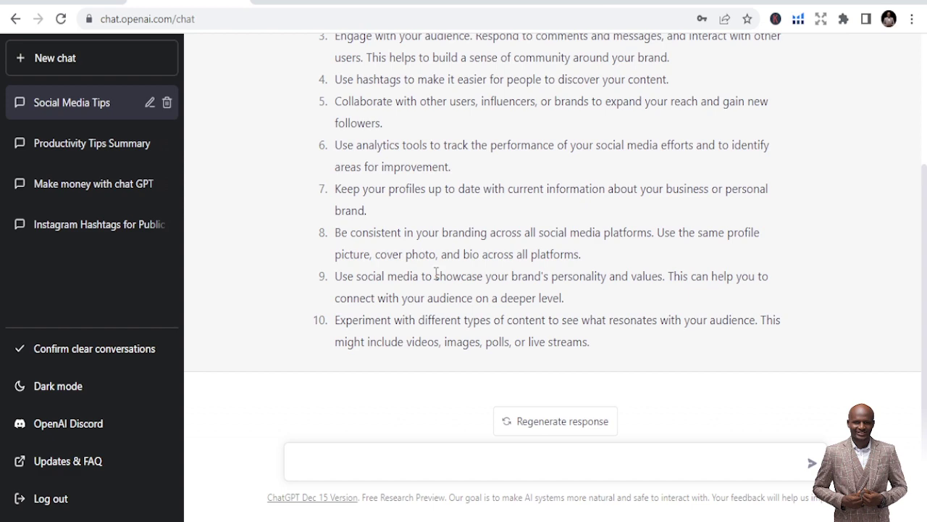
scroll(463, 147, up, 3)
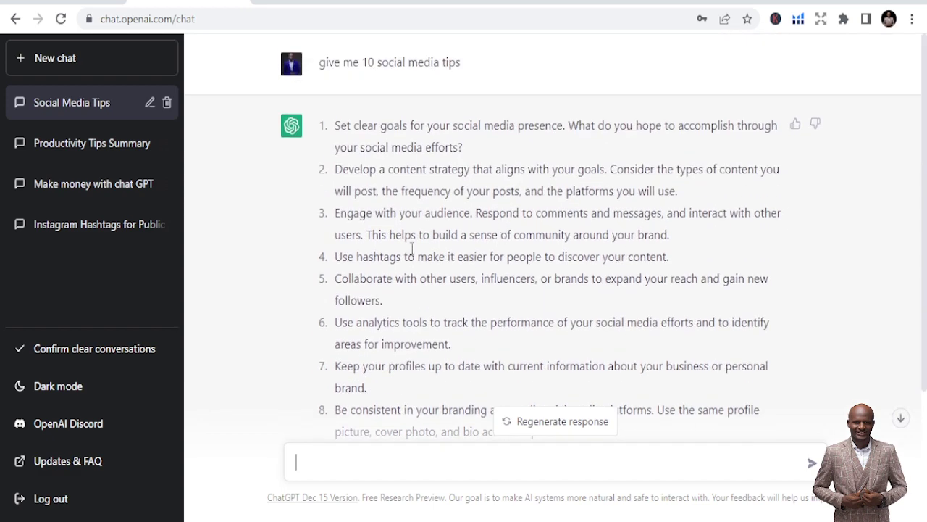
scroll(507, 199, down, 3)
scroll(494, 93, down, 1)
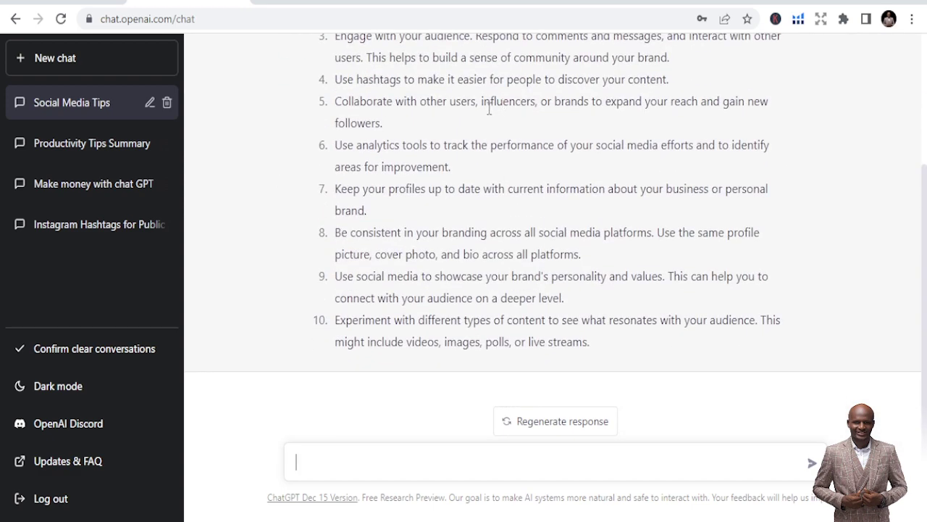
scroll(429, 251, up, 3)
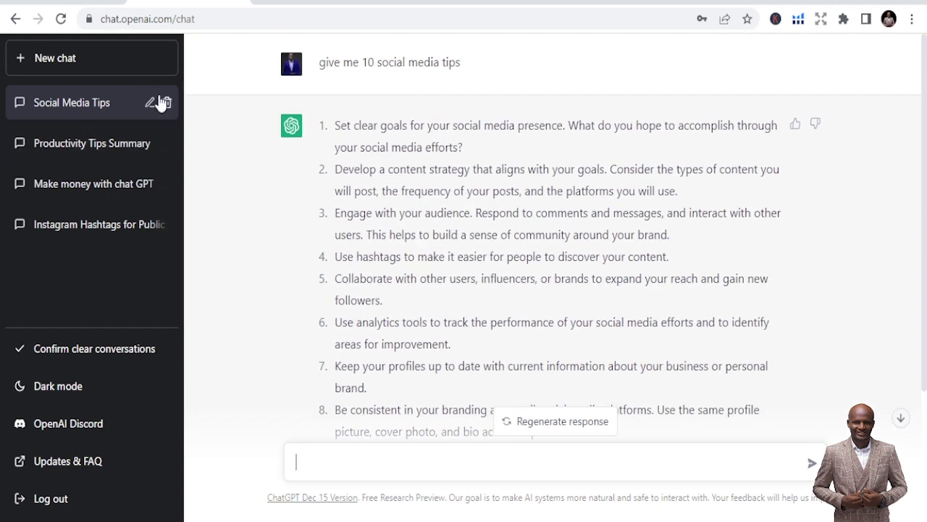
click(167, 102)
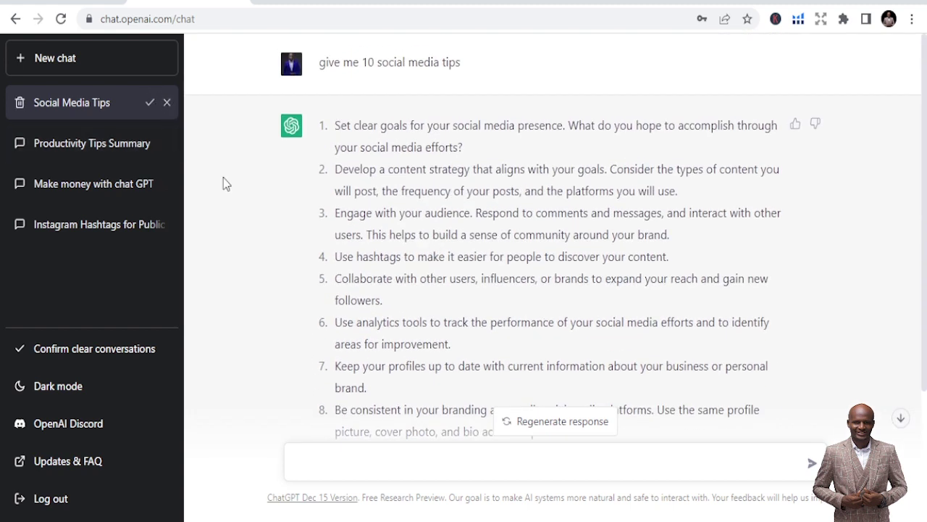
click(149, 103)
scroll(412, 404, down, 1)
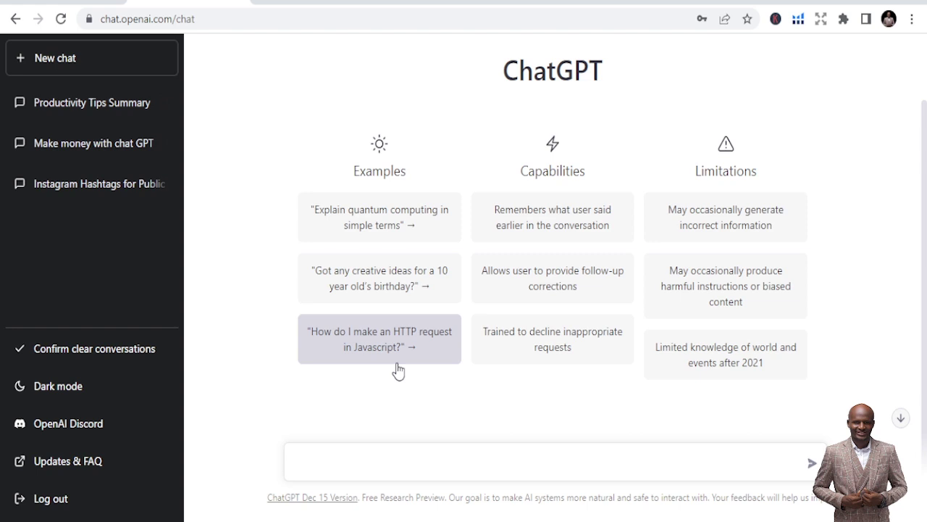
scroll(410, 408, down, 1)
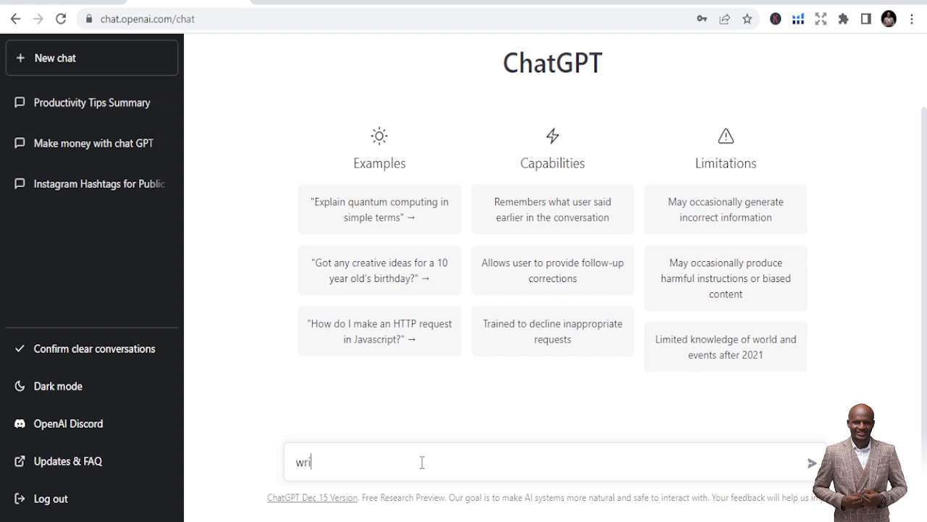
text(te a cv for accounting job)
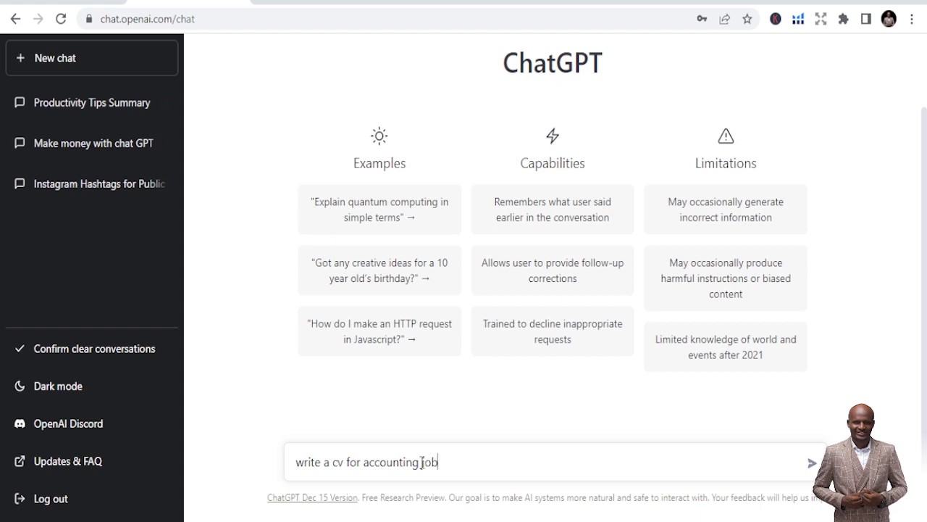
key(Return)
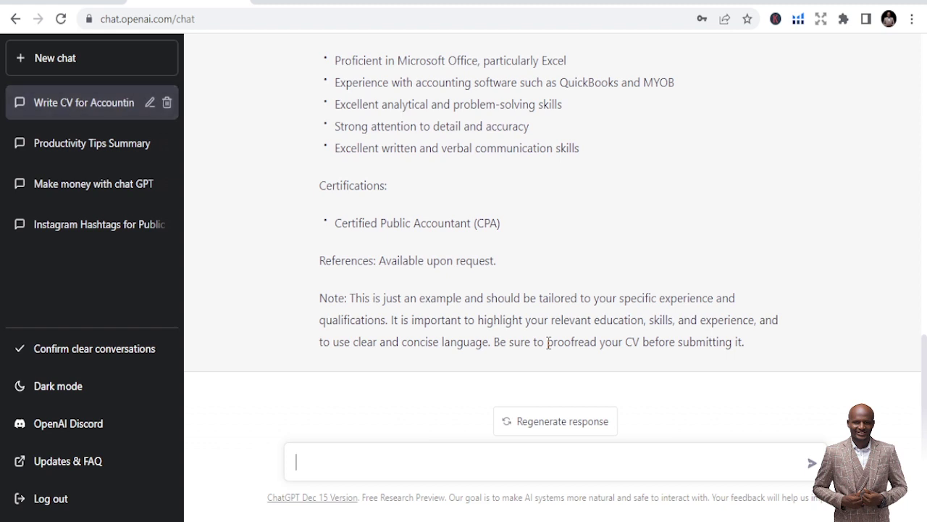
scroll(545, 355, up, 2)
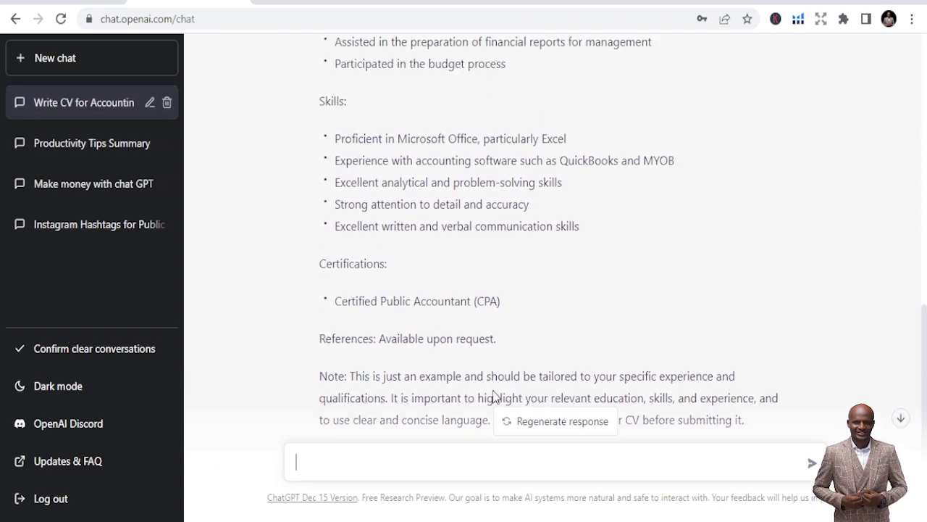
scroll(471, 366, down, 2)
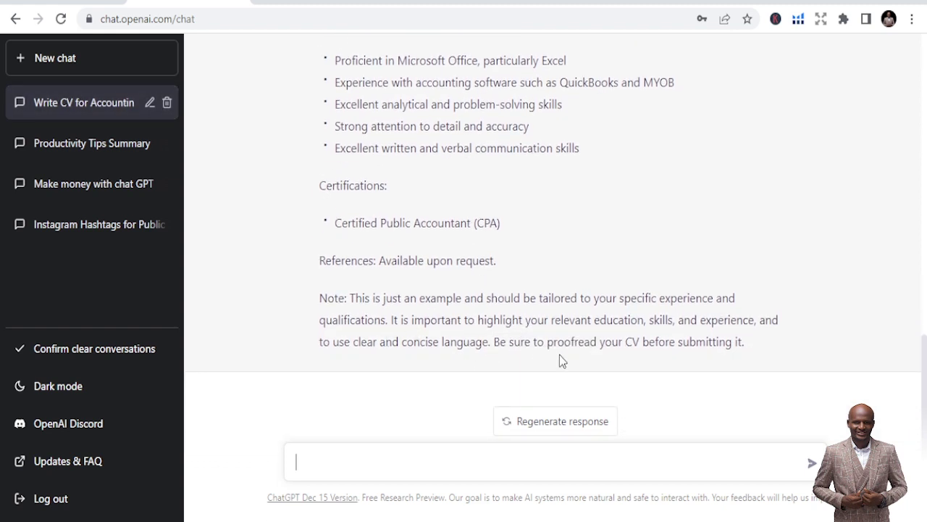
scroll(612, 351, up, 10)
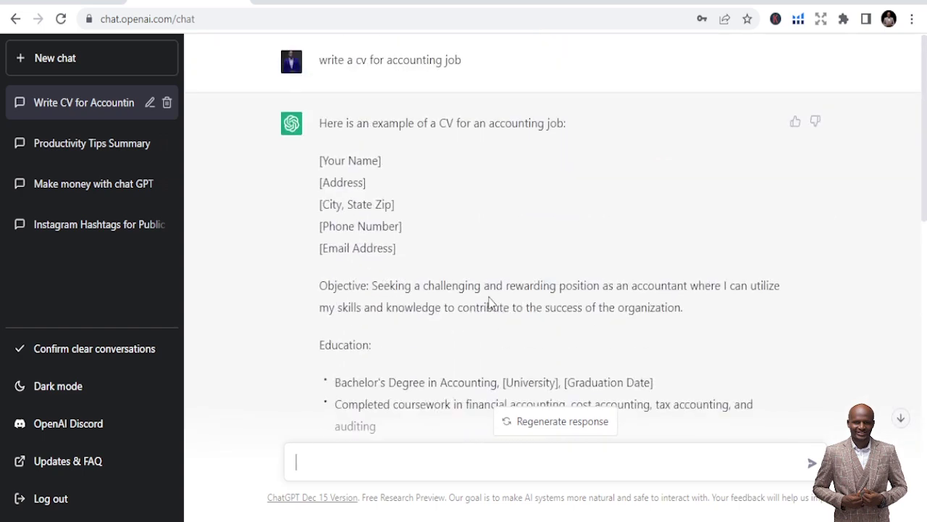
scroll(449, 239, down, 4)
scroll(452, 241, up, 2)
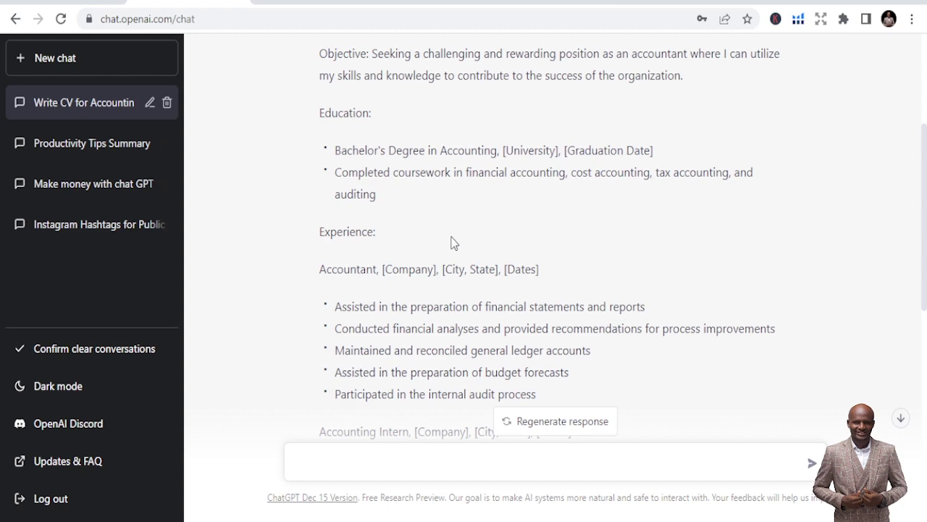
scroll(451, 241, up, 2)
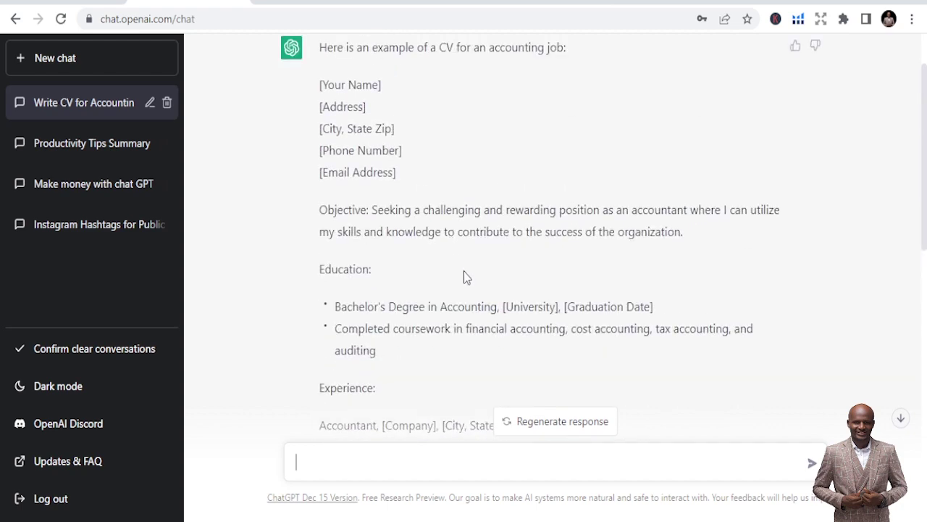
scroll(464, 276, down, 8)
scroll(443, 275, up, 2)
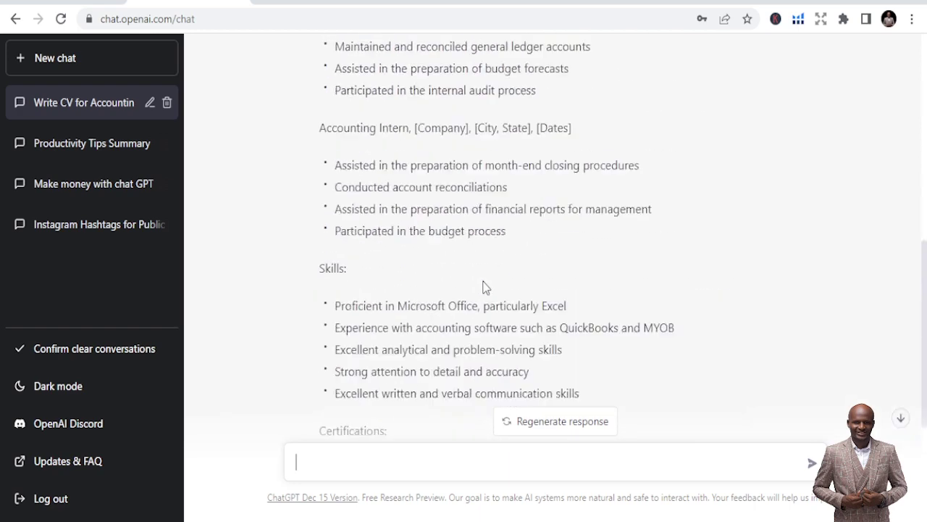
scroll(482, 282, up, 7)
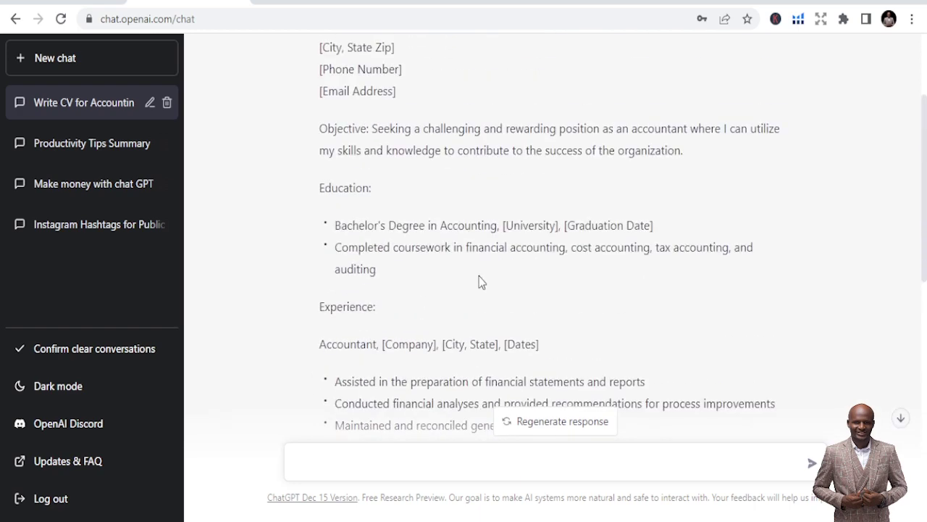
click(165, 105)
click(150, 102)
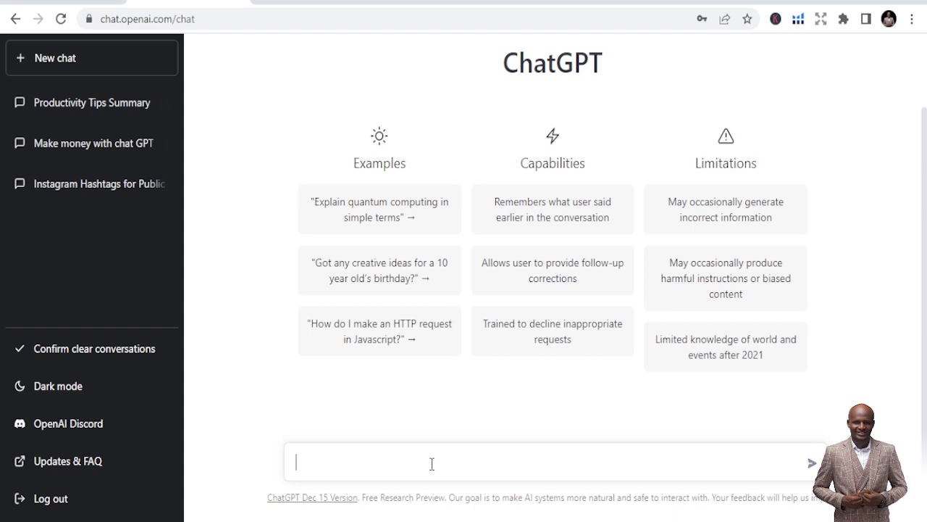
- Send the prompt 'write a cover letter for a managers position'
text(write a cover letter for a man)
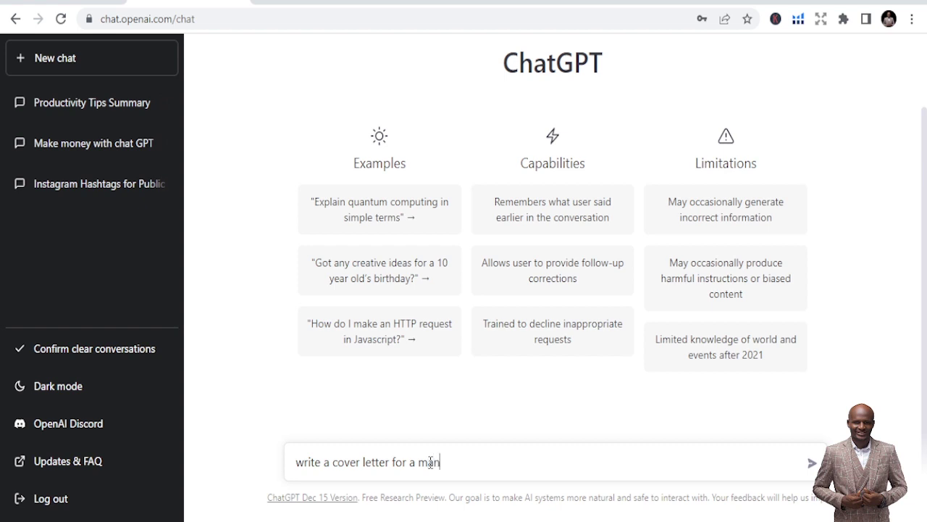
text(agers position)
key(Return)
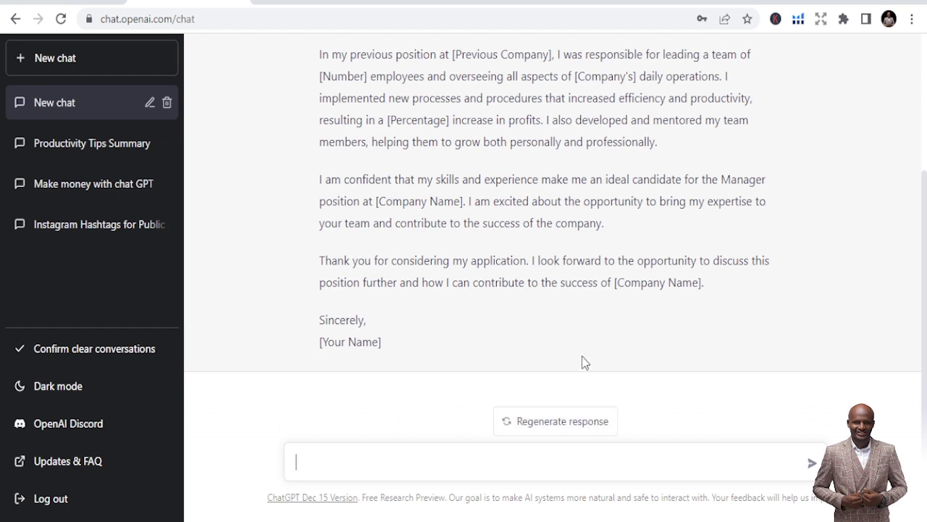
- Read through the cover letter reply and start deleting its chat from the sidebar
scroll(580, 348, up, 3)
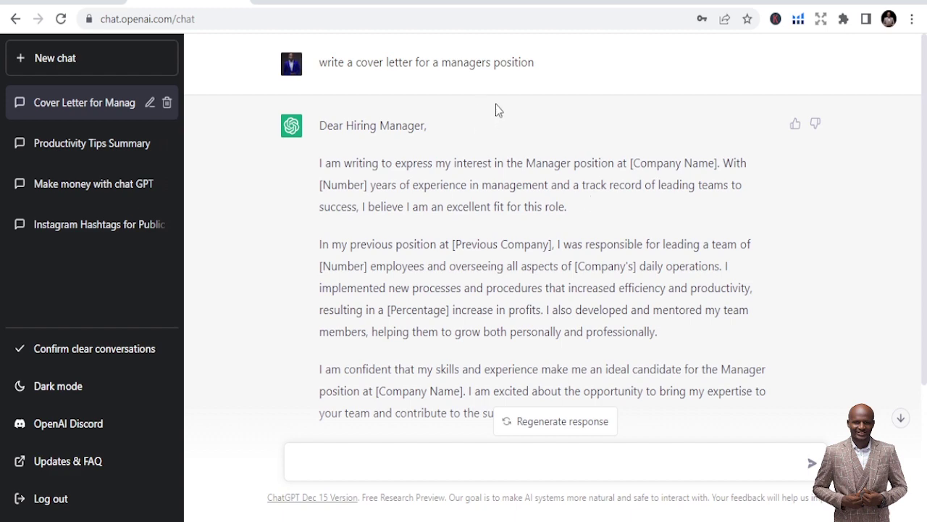
scroll(500, 116, down, 3)
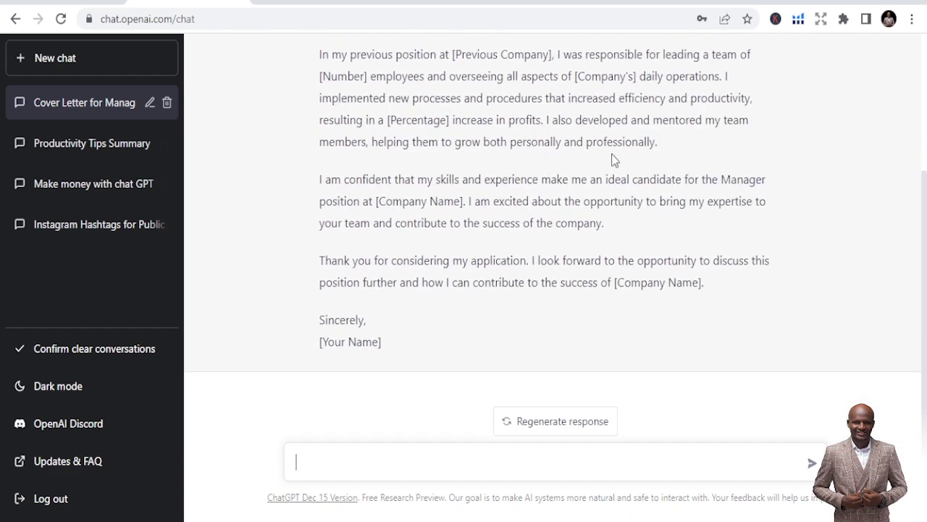
scroll(525, 198, up, 3)
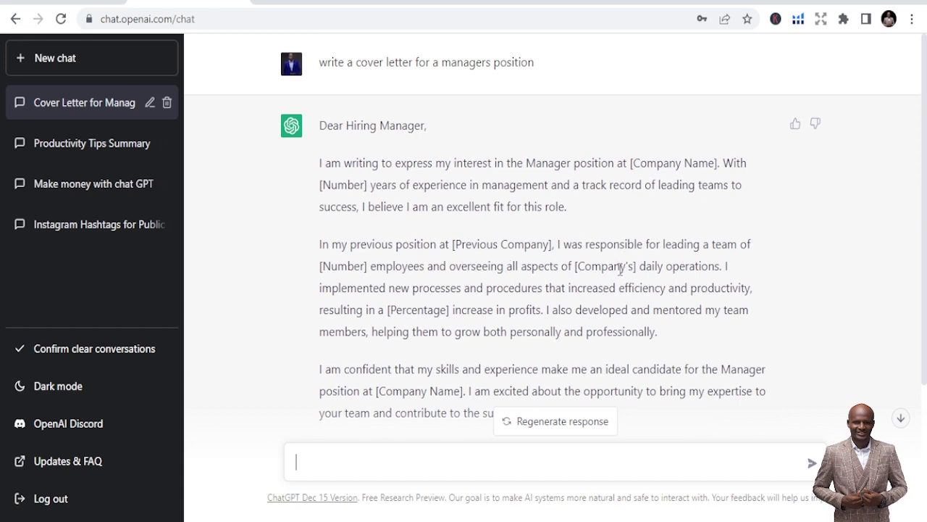
scroll(623, 262, down, 3)
scroll(562, 257, up, 3)
scroll(499, 232, down, 3)
scroll(377, 181, up, 3)
click(165, 105)
- Confirm the cover letter chat deletion, then send 'Write motivational message for me to post on facebook'
click(151, 104)
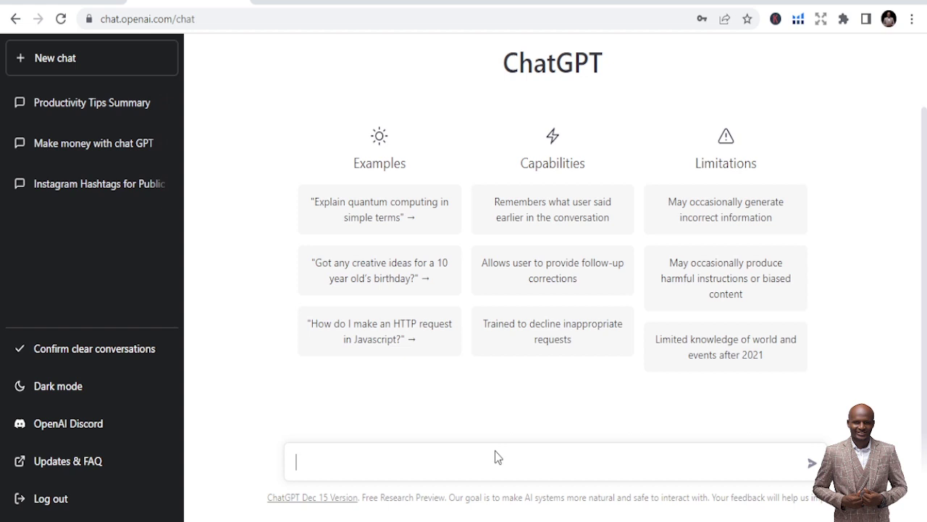
text(Write message)
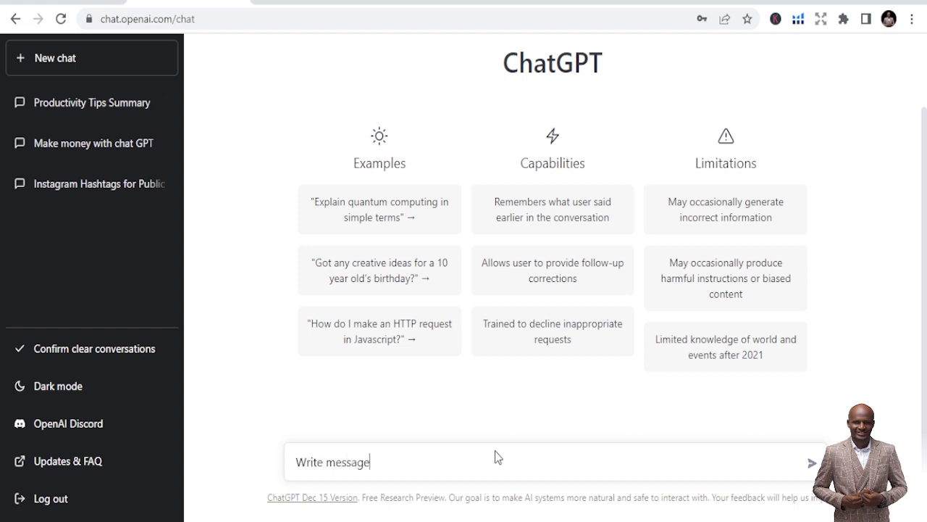
text( for to post on facebook)
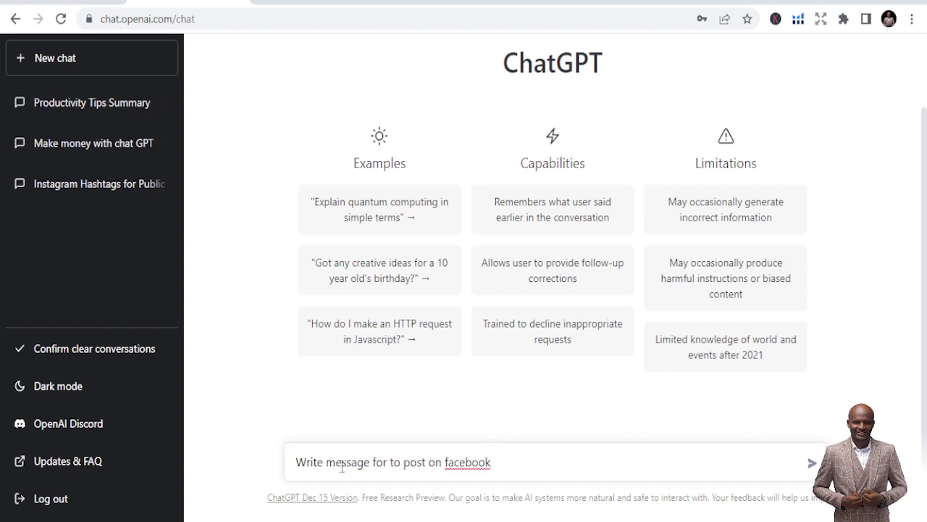
click(326, 465)
text(motivational)
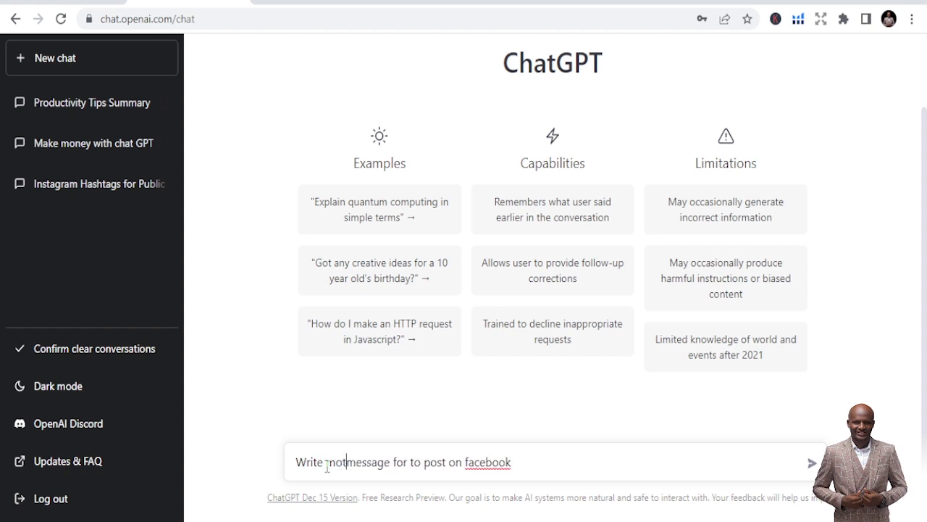
click(456, 463)
text(me)
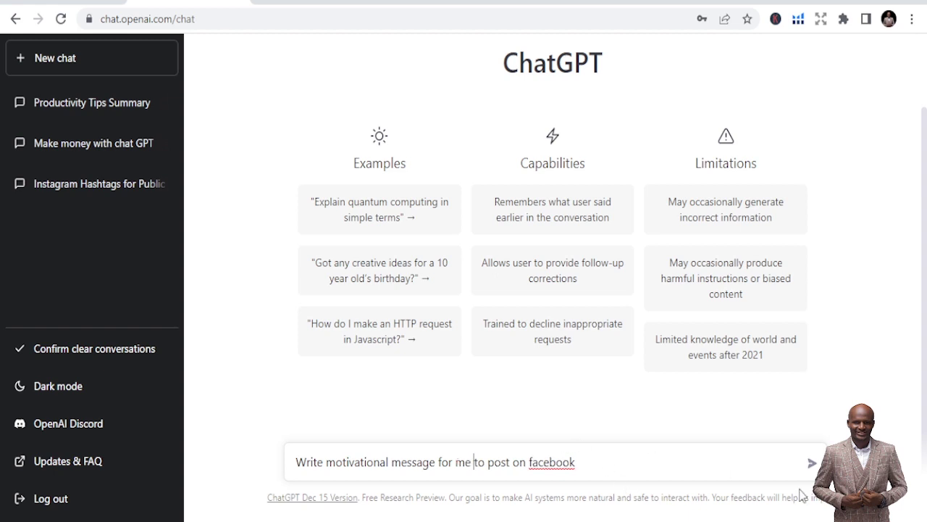
click(810, 463)
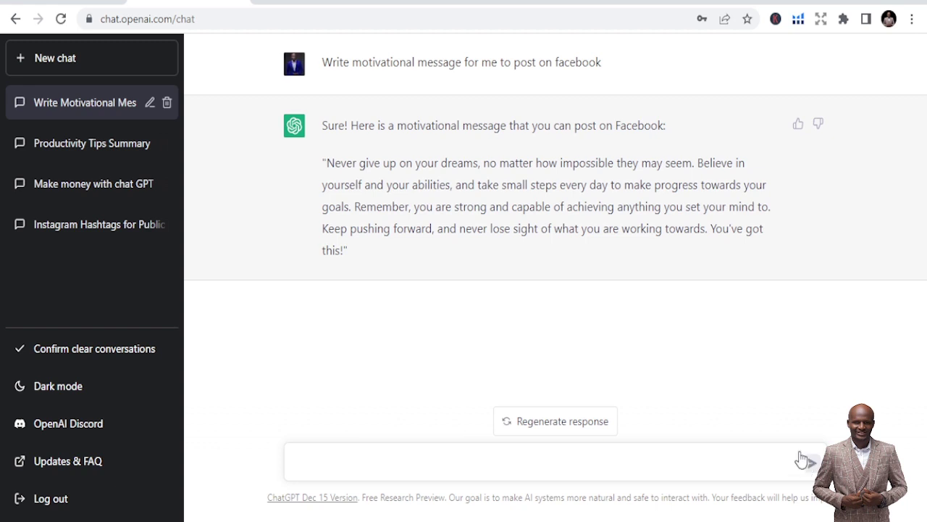
- Publish the copied 'Never give up on your dreams' message as a new Facebook post
drag(346, 250, 324, 165)
key(ctrl+c)
click(342, 24)
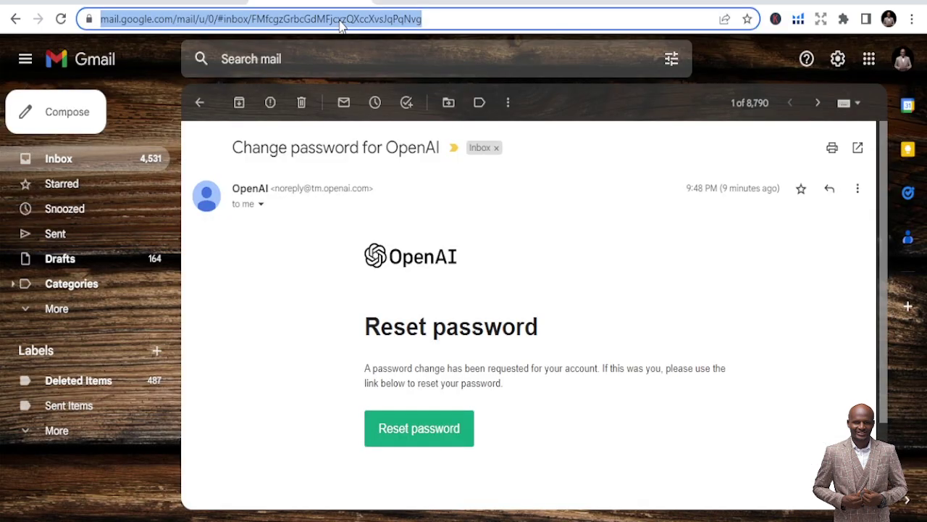
text(fa)
key(Return)
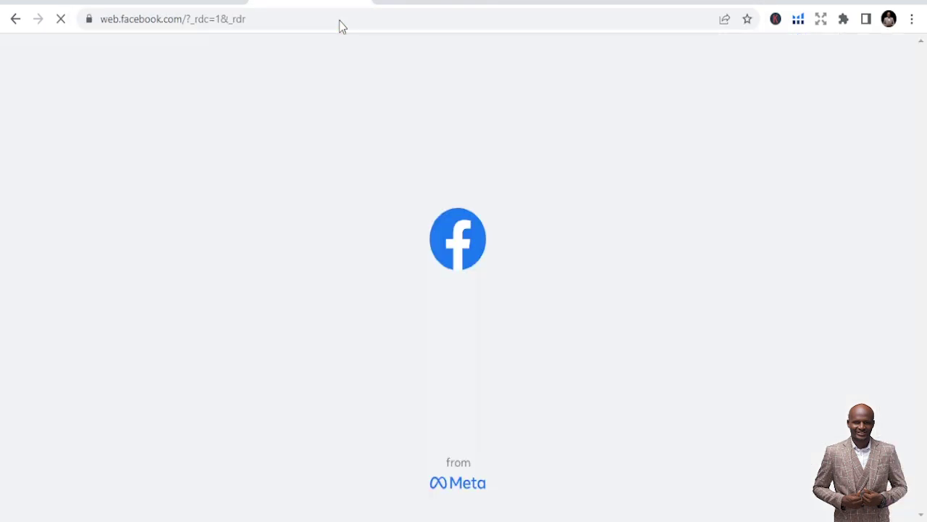
scroll(434, 230, down, 4)
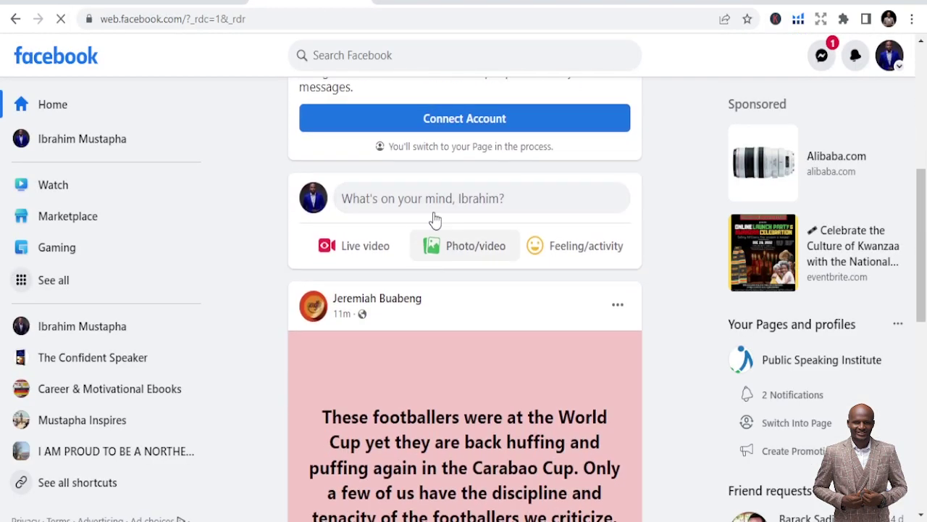
click(436, 207)
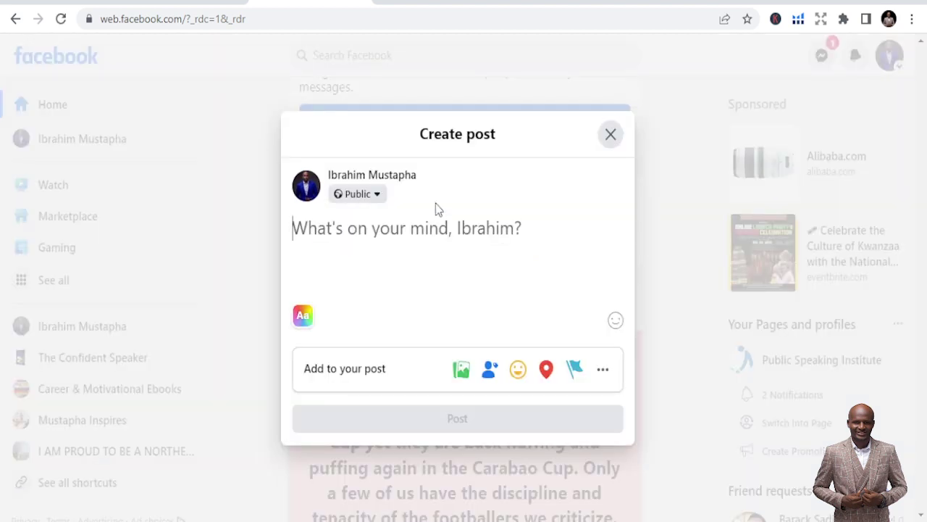
key(ctrl+v)
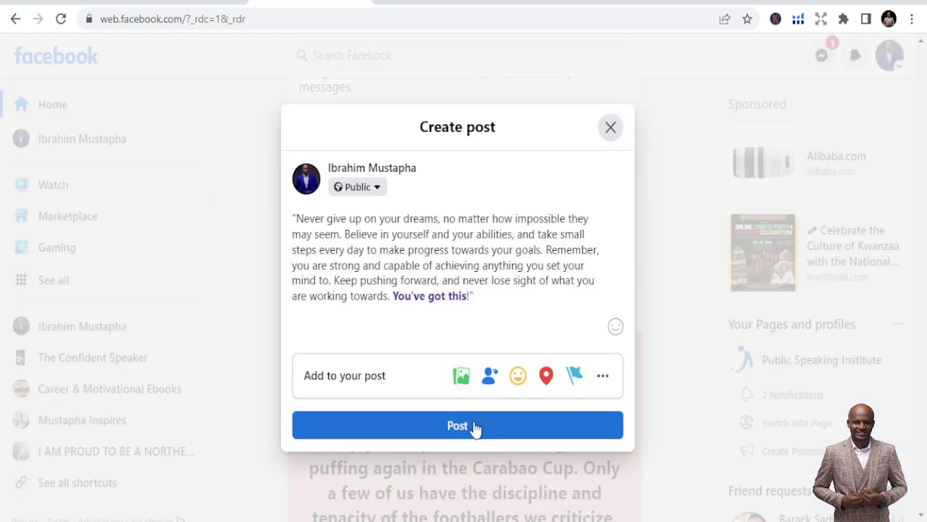
click(468, 433)
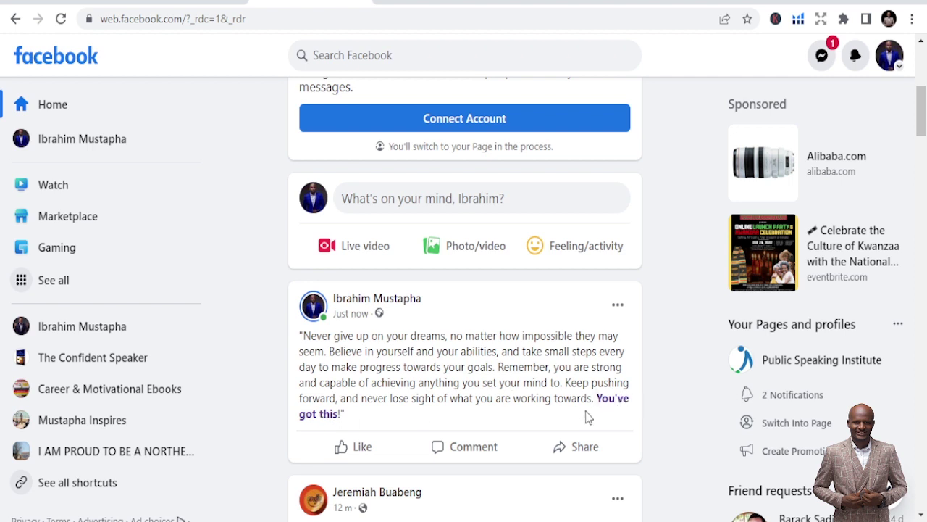
- Paste the motivational message into a new LinkedIn post and publish it
click(421, 4)
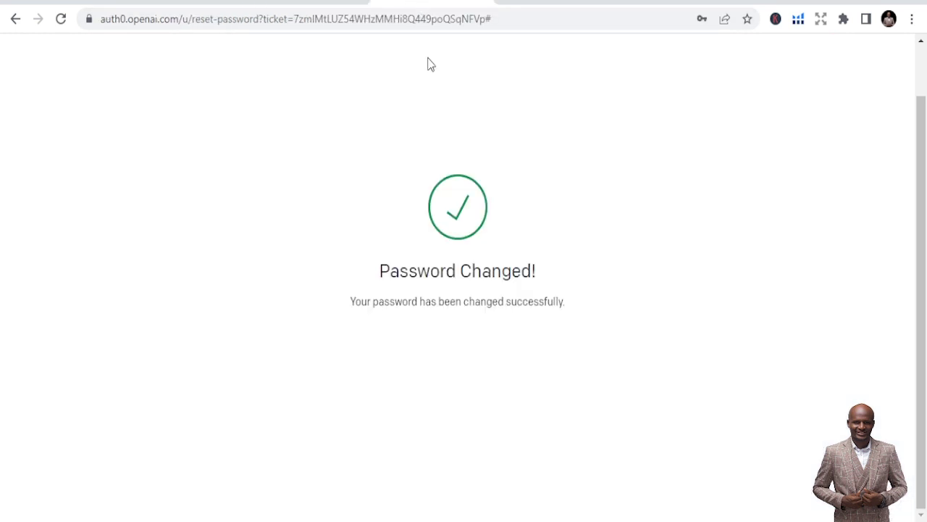
click(418, 21)
text(linkedin.com/feed/)
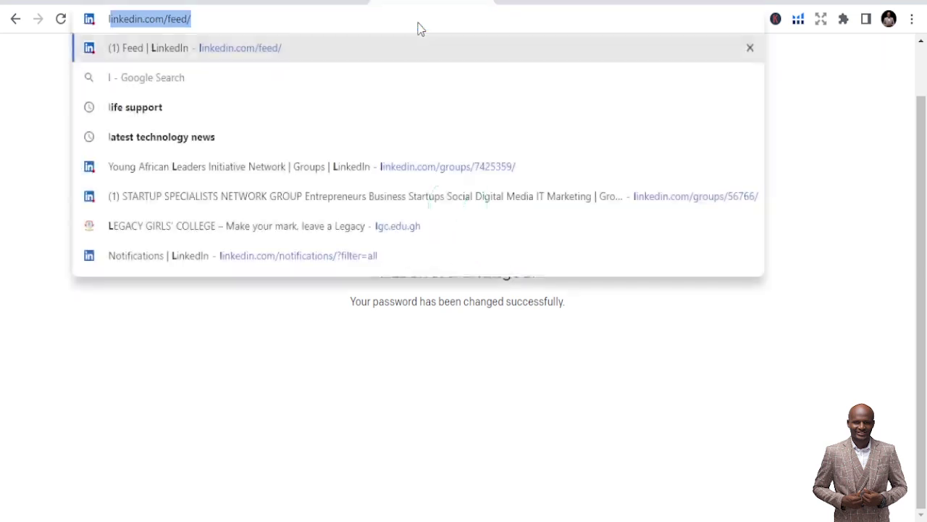
key(Return)
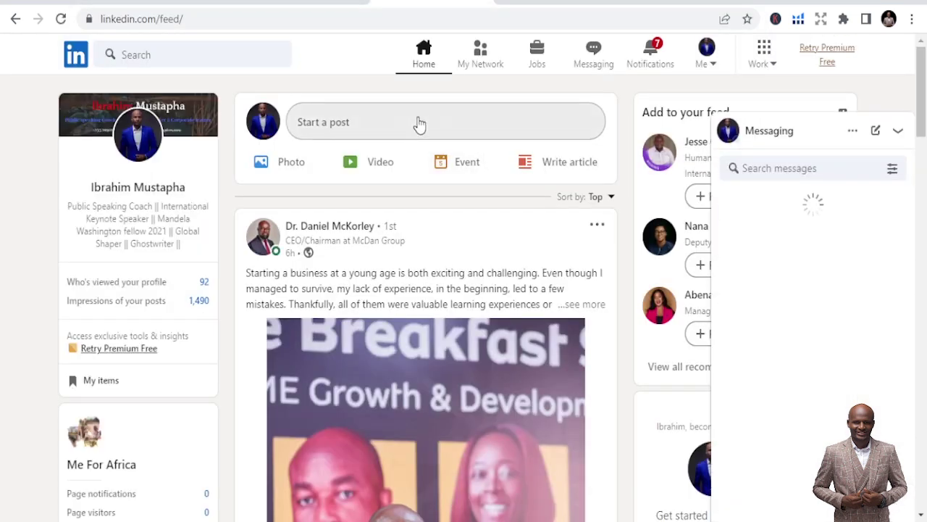
click(418, 137)
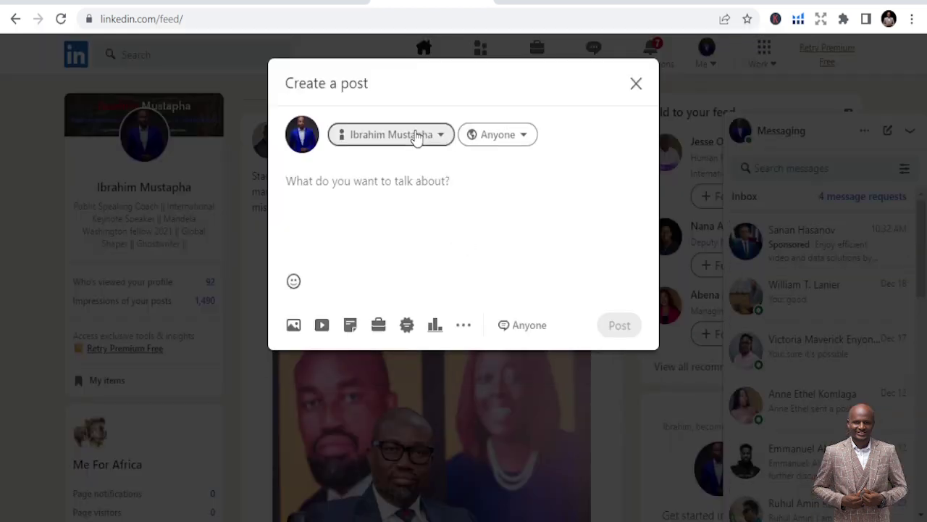
key(ctrl+v)
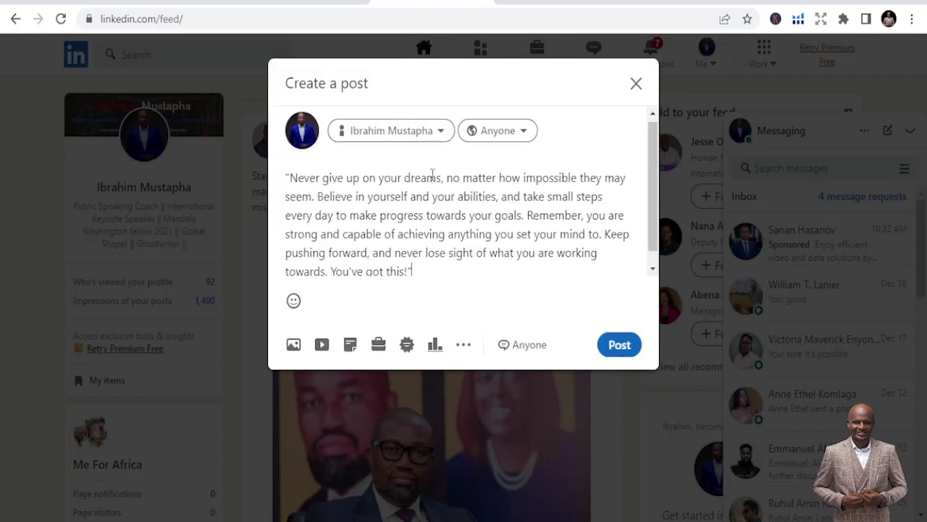
click(618, 345)
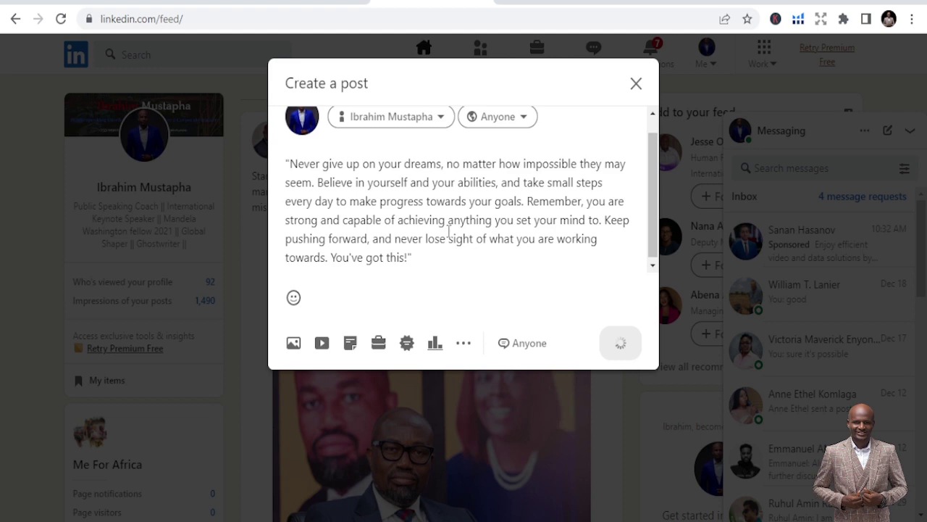
click(569, 74)
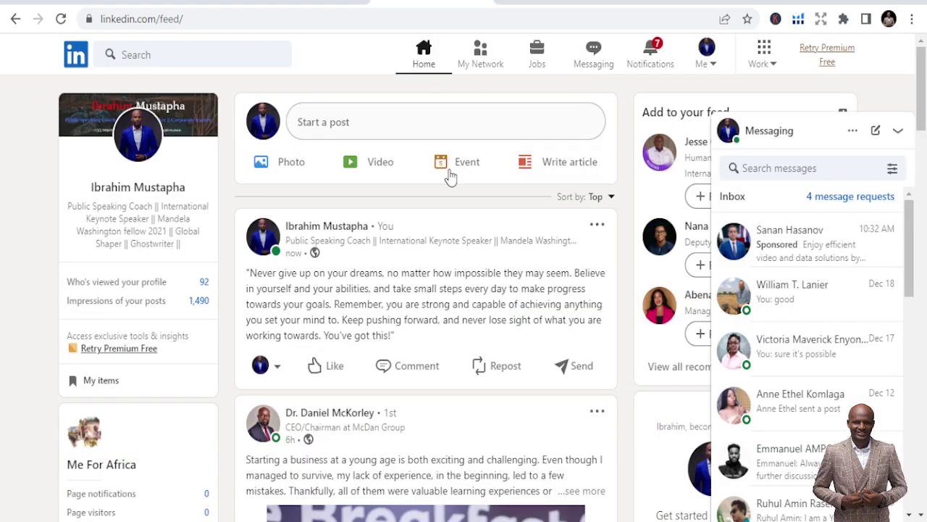
- Look over the Facebook post and return to the ChatGPT chat
scroll(458, 277, down, 2)
scroll(458, 278, down, 1)
scroll(458, 278, up, 2)
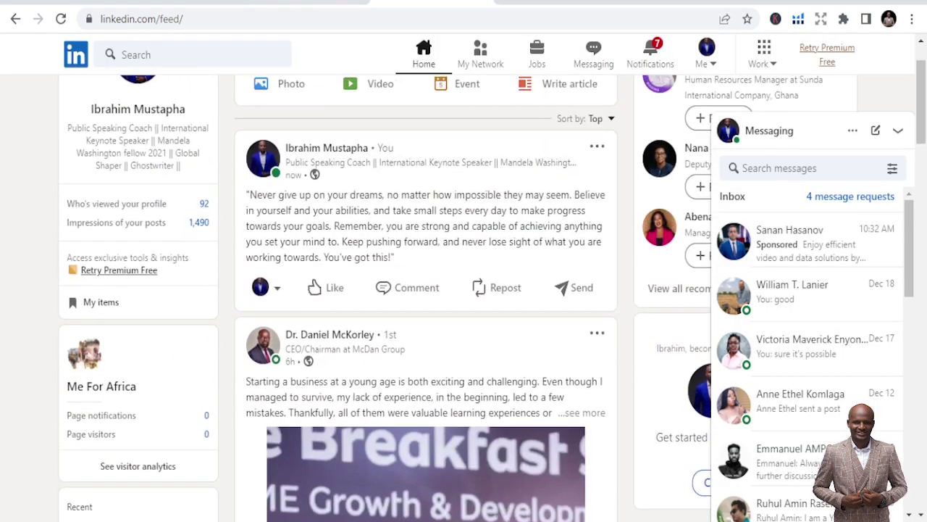
click(287, 4)
click(189, 3)
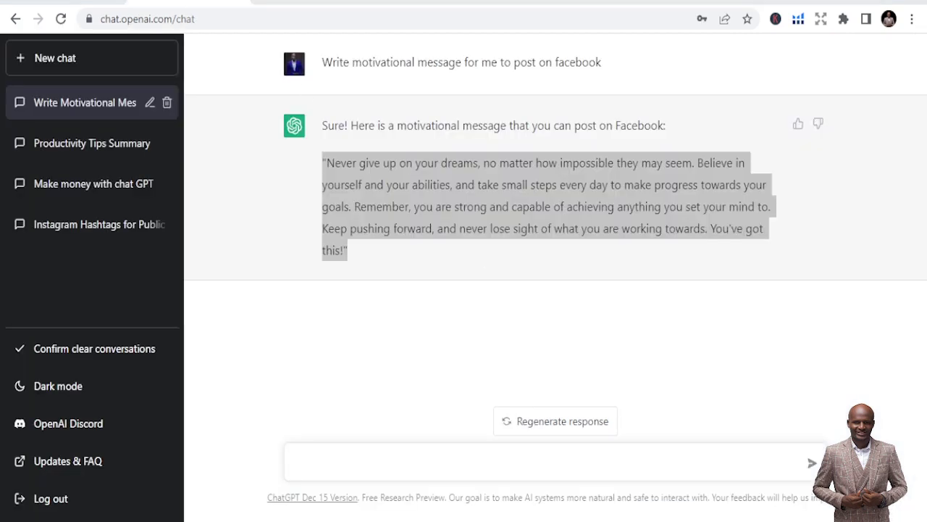
- Delete the 'Write Motivational Mes…' chat from the ChatGPT sidebar
key(alt+Tab)
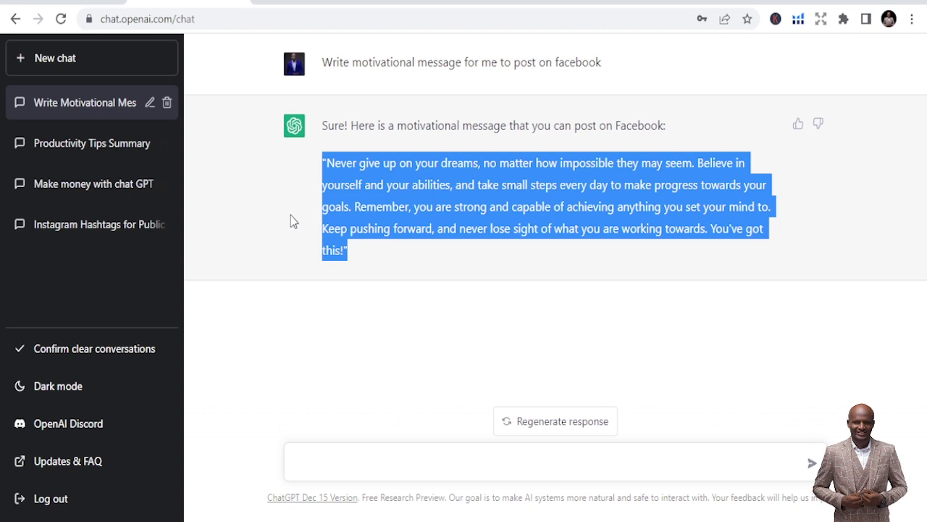
click(166, 102)
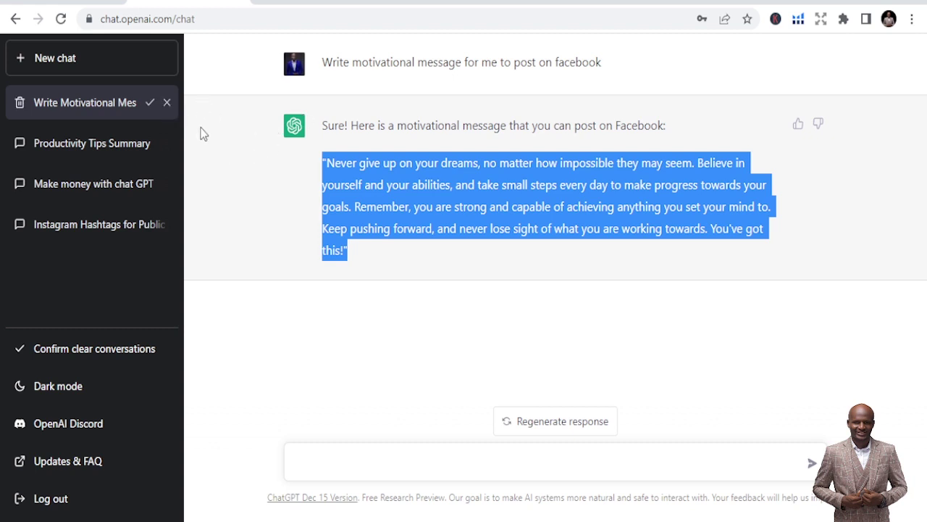
click(152, 103)
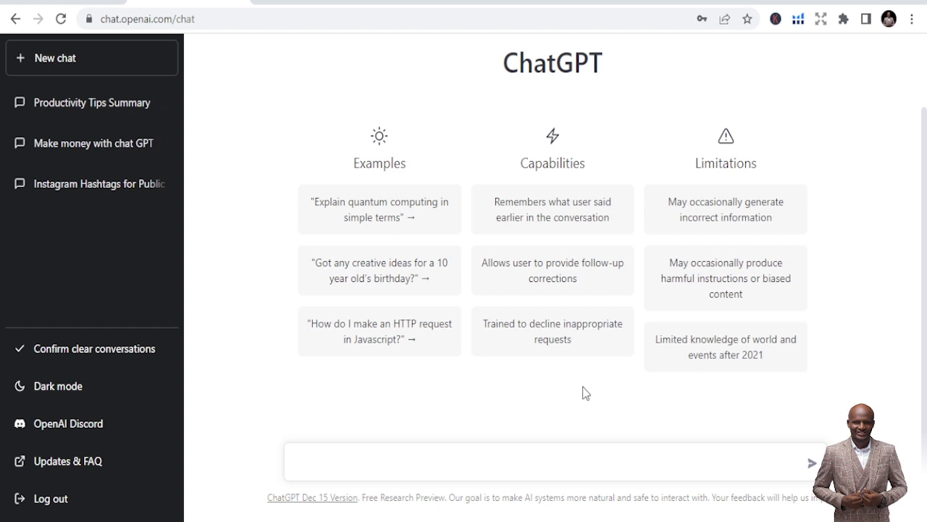
- Send ChatGPT the prompt 'write a JavaScript for a website', capitalising 'JavaScript'
click(532, 470)
text(write a javascript for a website)
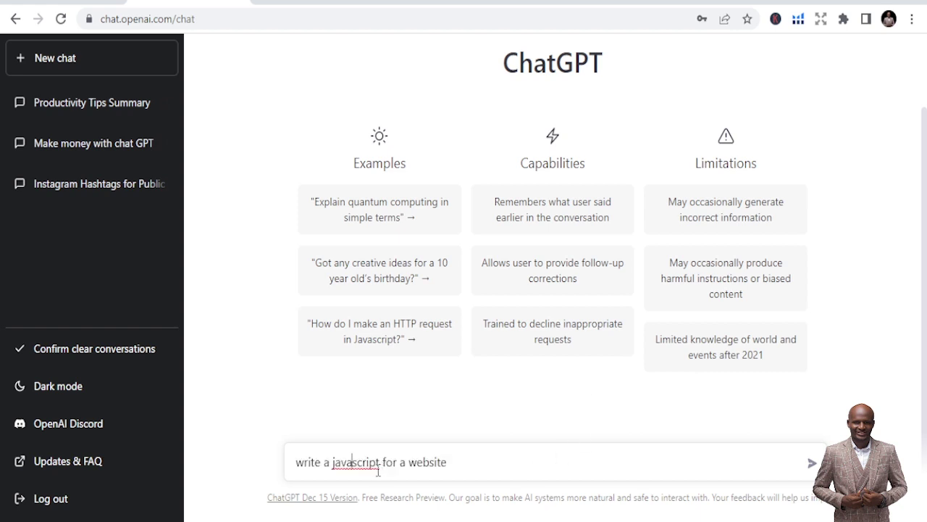
double_click(366, 462)
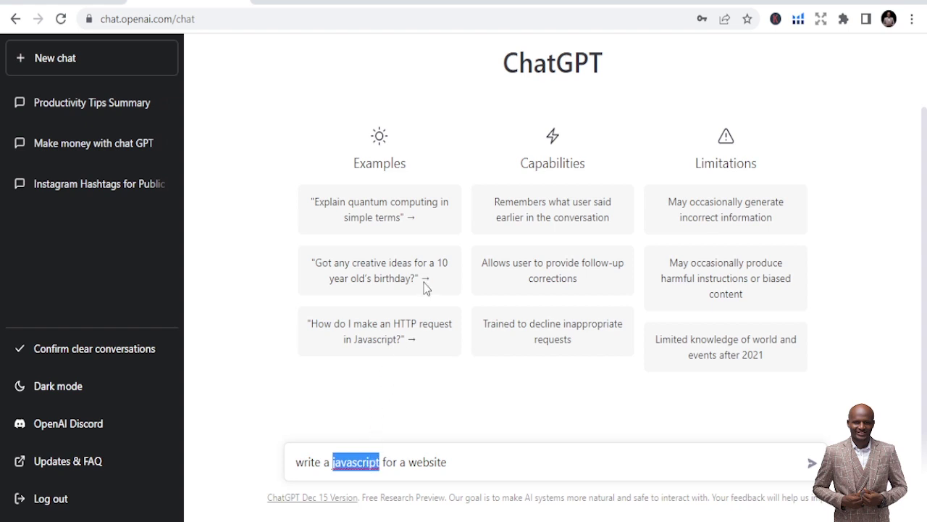
text(JavaScript)
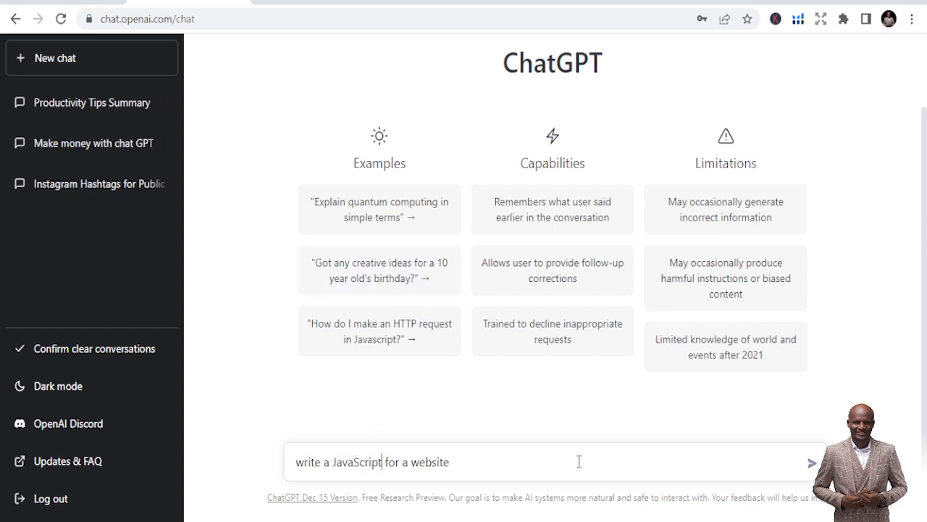
click(812, 462)
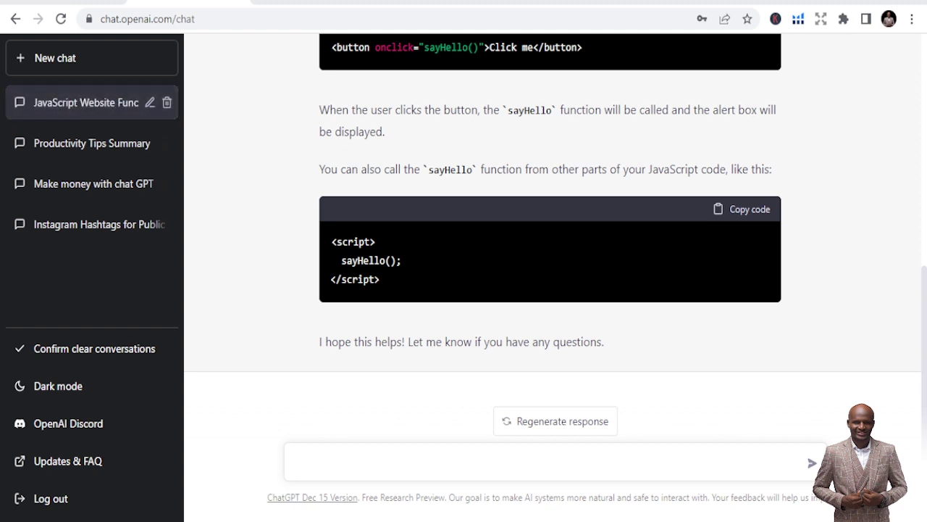
- Look over the sayHello function answer, then start deleting the 'JavaScript Website Func…' chat
scroll(600, 282, up, 3)
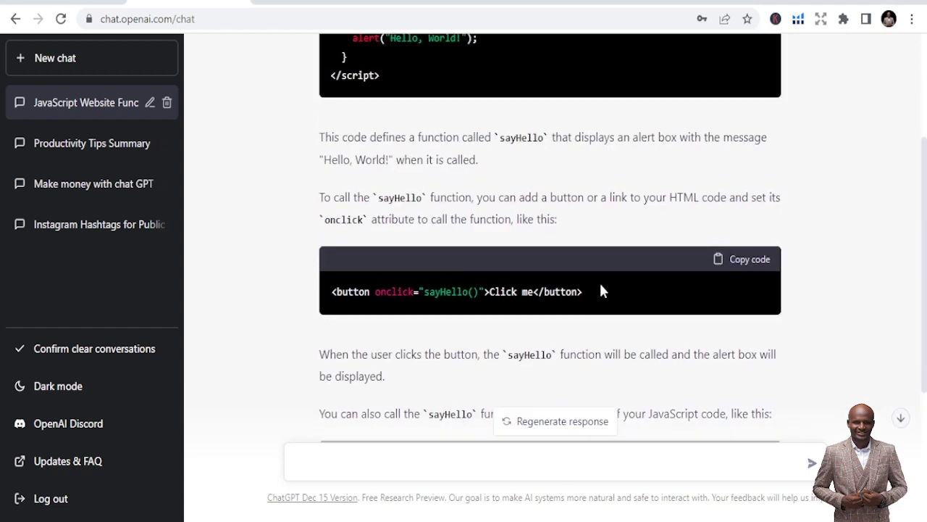
scroll(600, 290, up, 3)
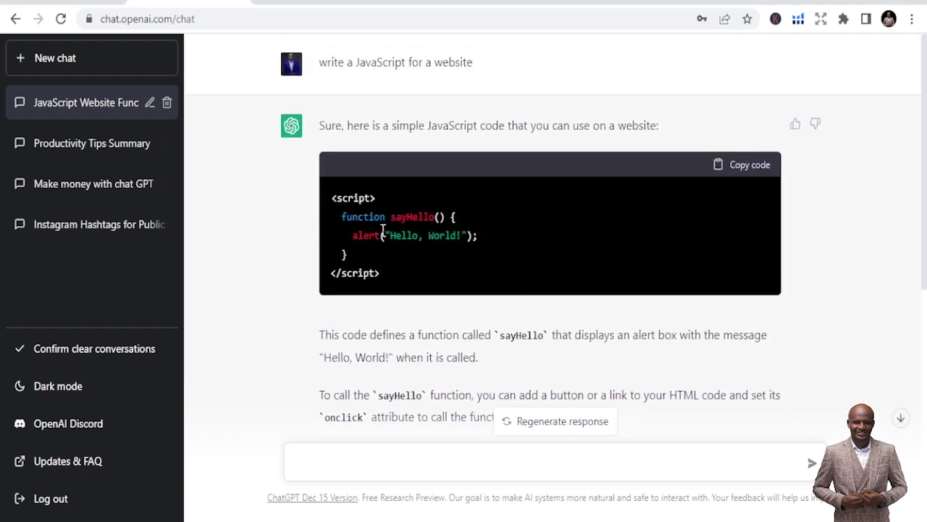
scroll(471, 258, down, 3)
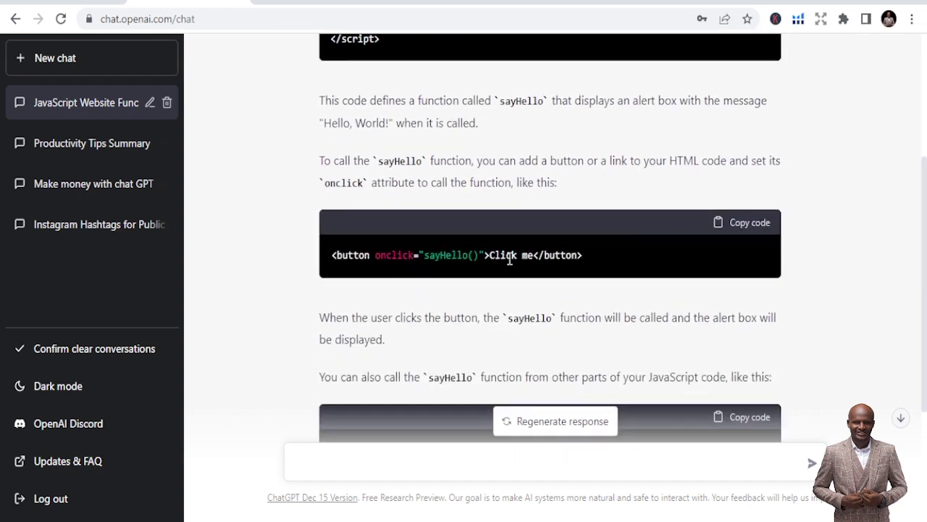
scroll(509, 260, down, 3)
scroll(639, 332, up, 6)
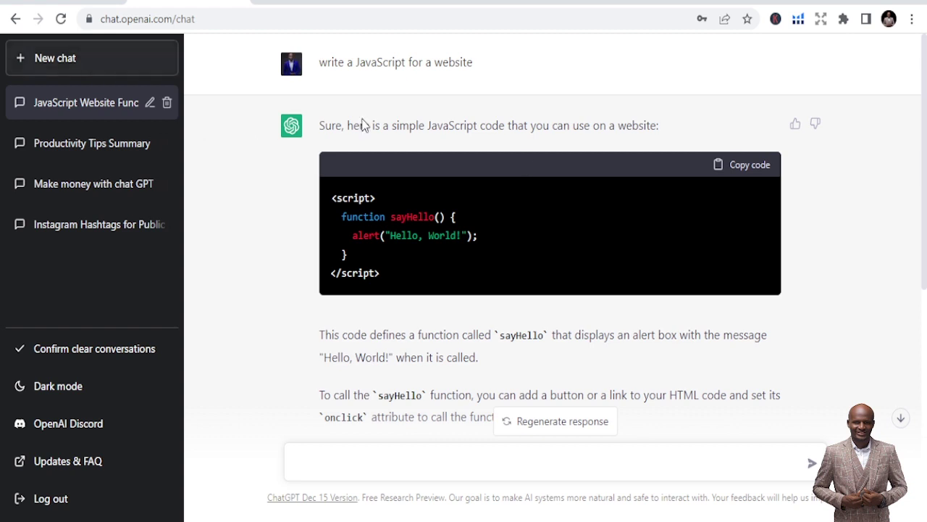
scroll(566, 350, down, 2)
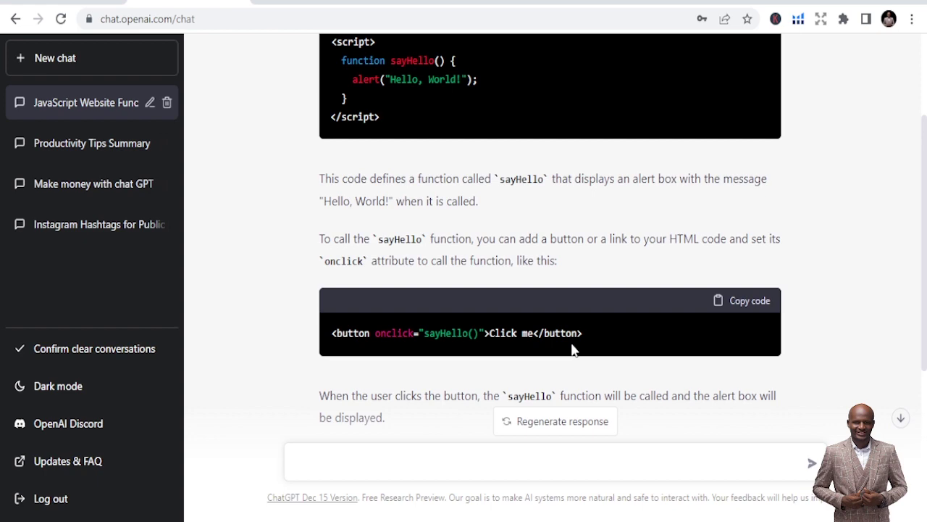
scroll(572, 350, up, 2)
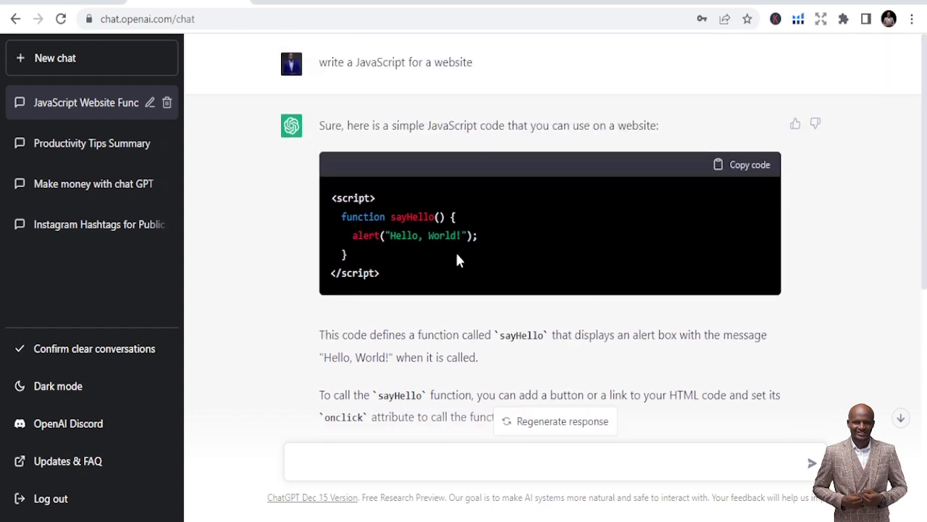
scroll(586, 269, down, 6)
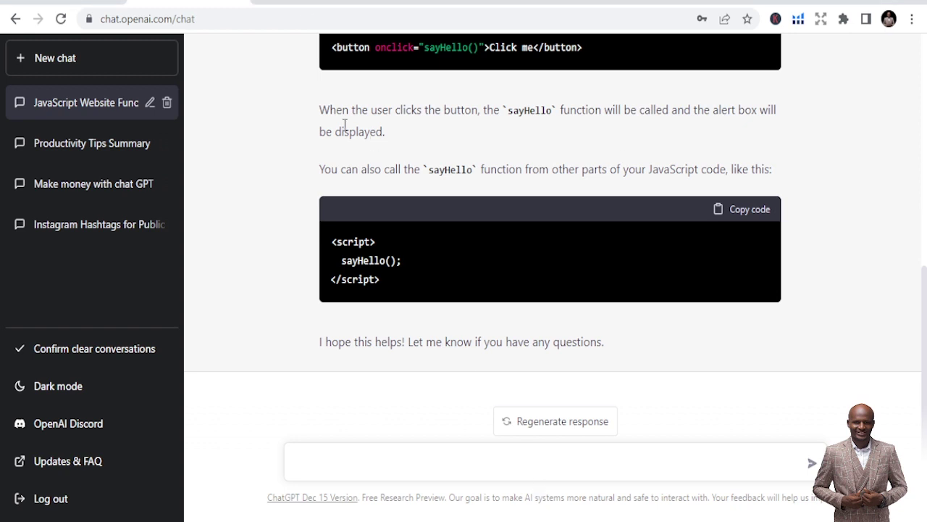
scroll(349, 225, up, 5)
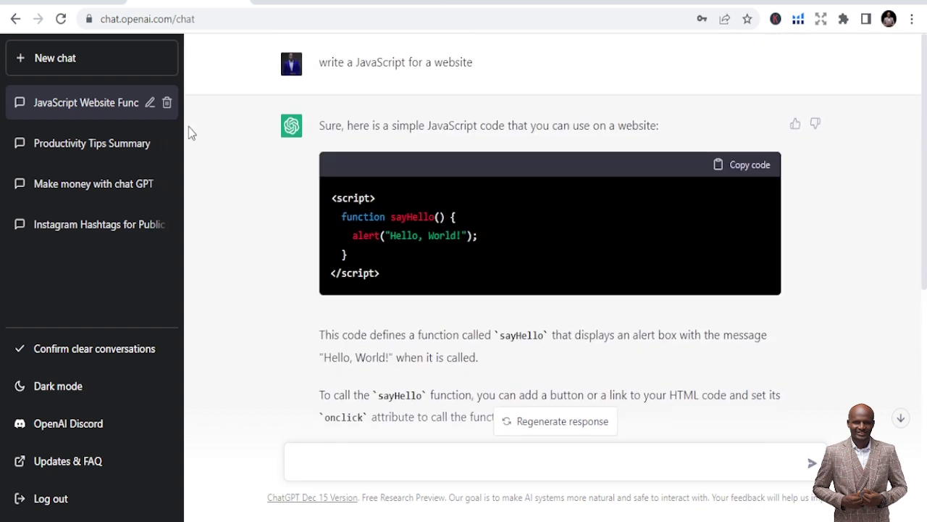
click(166, 105)
- Confirm the JavaScript chat deletion and send the prompt 'Short story about Christmas'
click(150, 103)
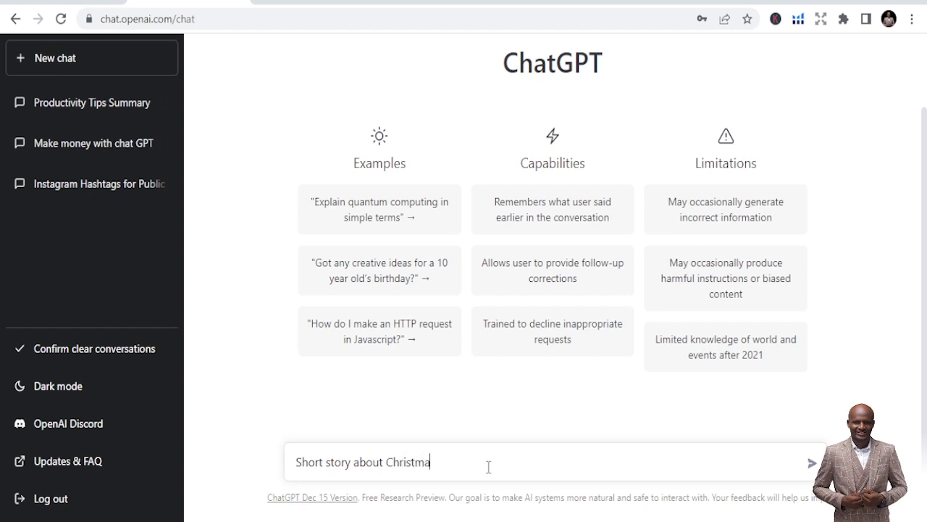
key(Return)
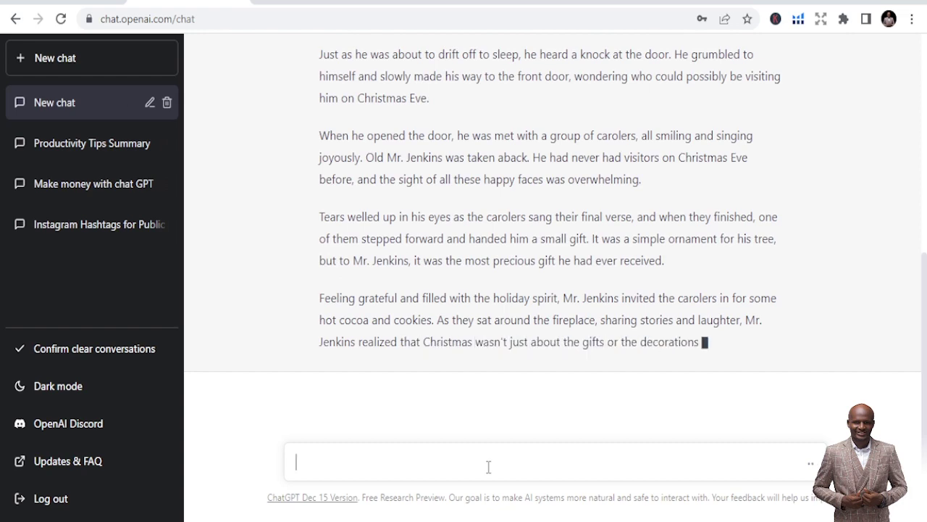
scroll(634, 414, up, 2)
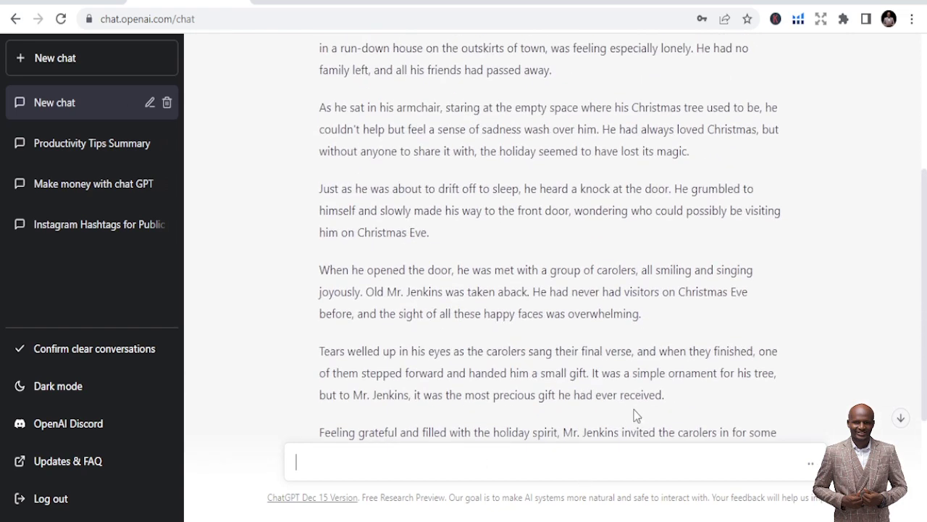
scroll(634, 414, down, 5)
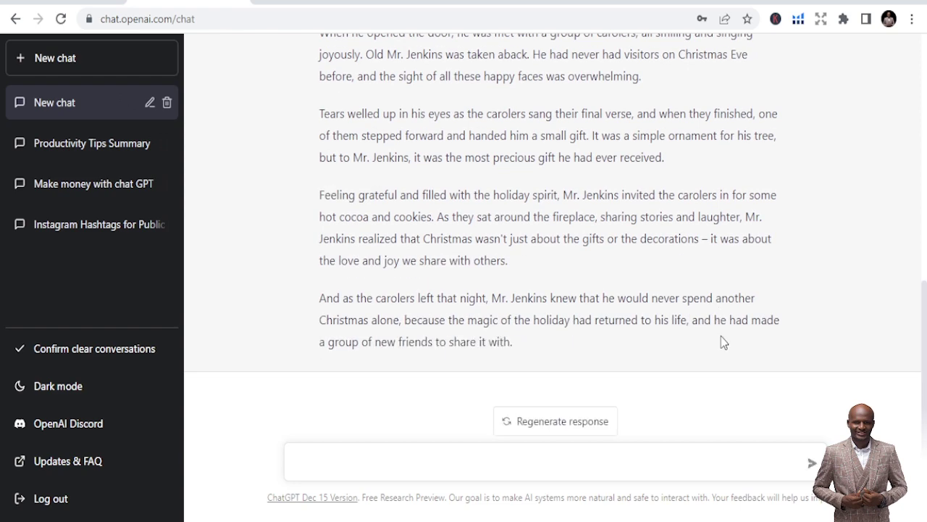
scroll(718, 335, up, 10)
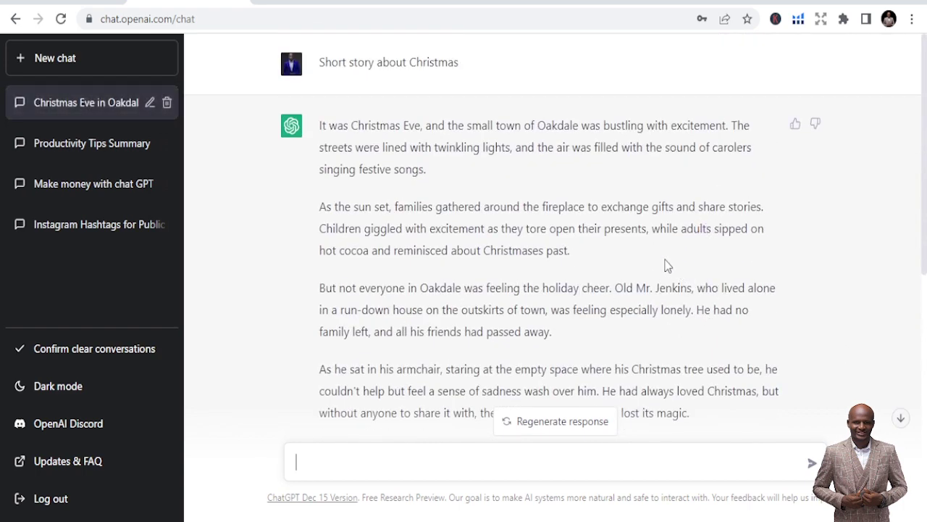
scroll(667, 266, down, 4)
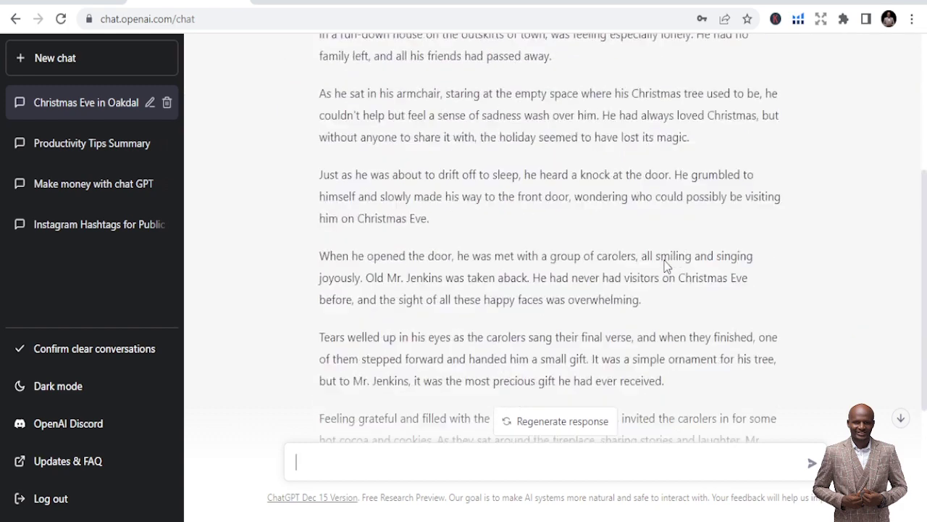